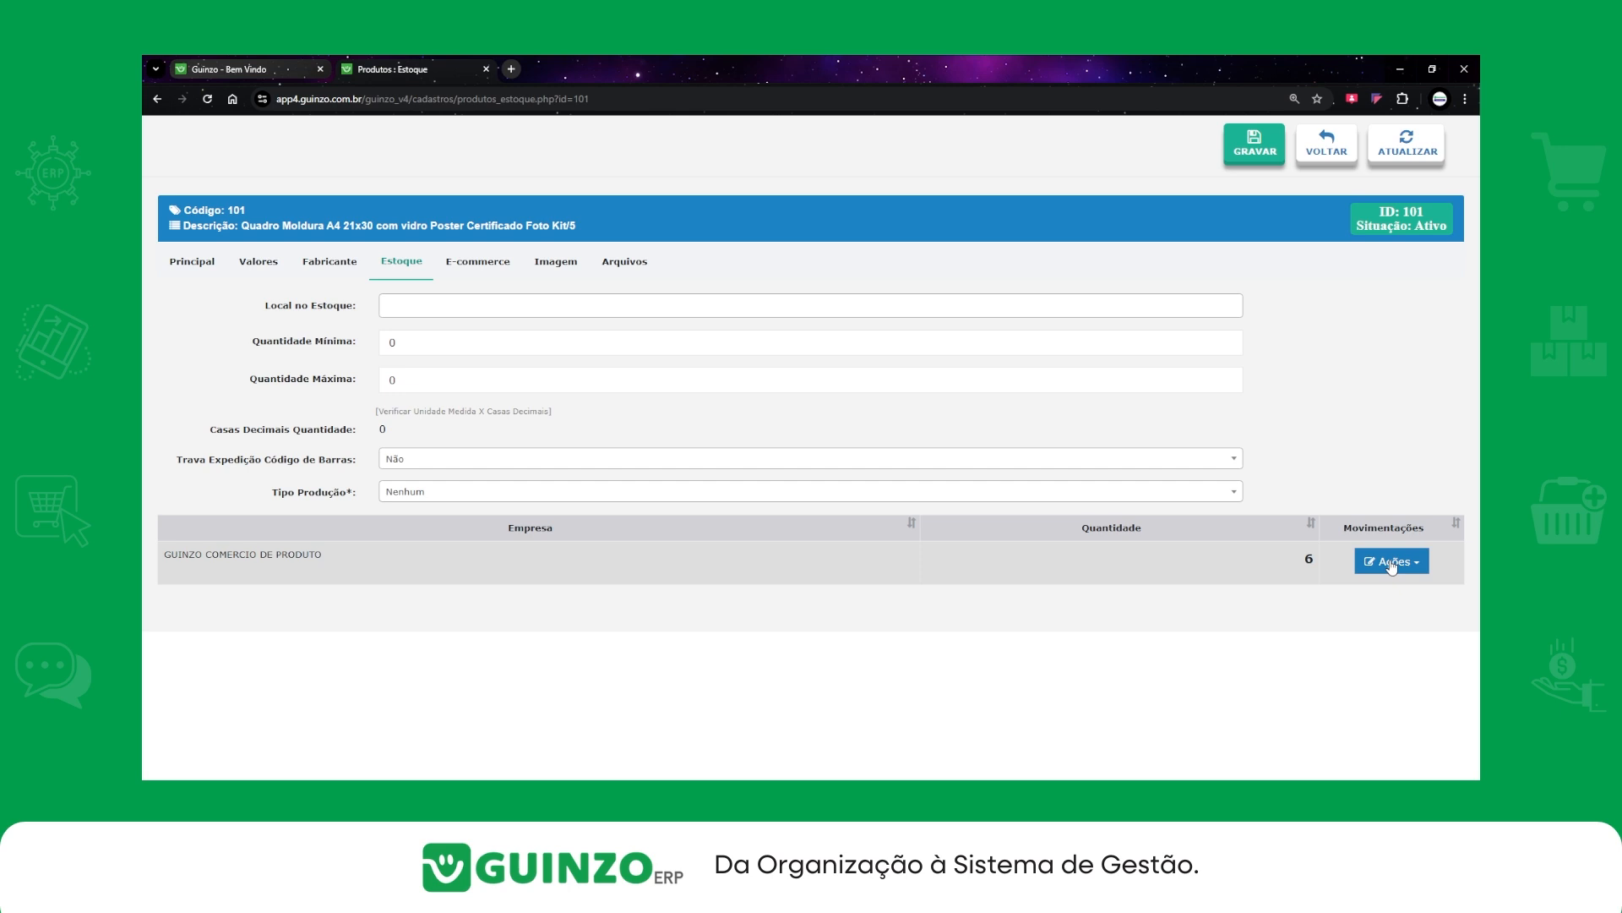
Open the stock inventory for GUINZO COMERCIO DE PRODUTO and enter a counted quantity of 5
{"action": "left_click", "coordinate": [1392, 564]}
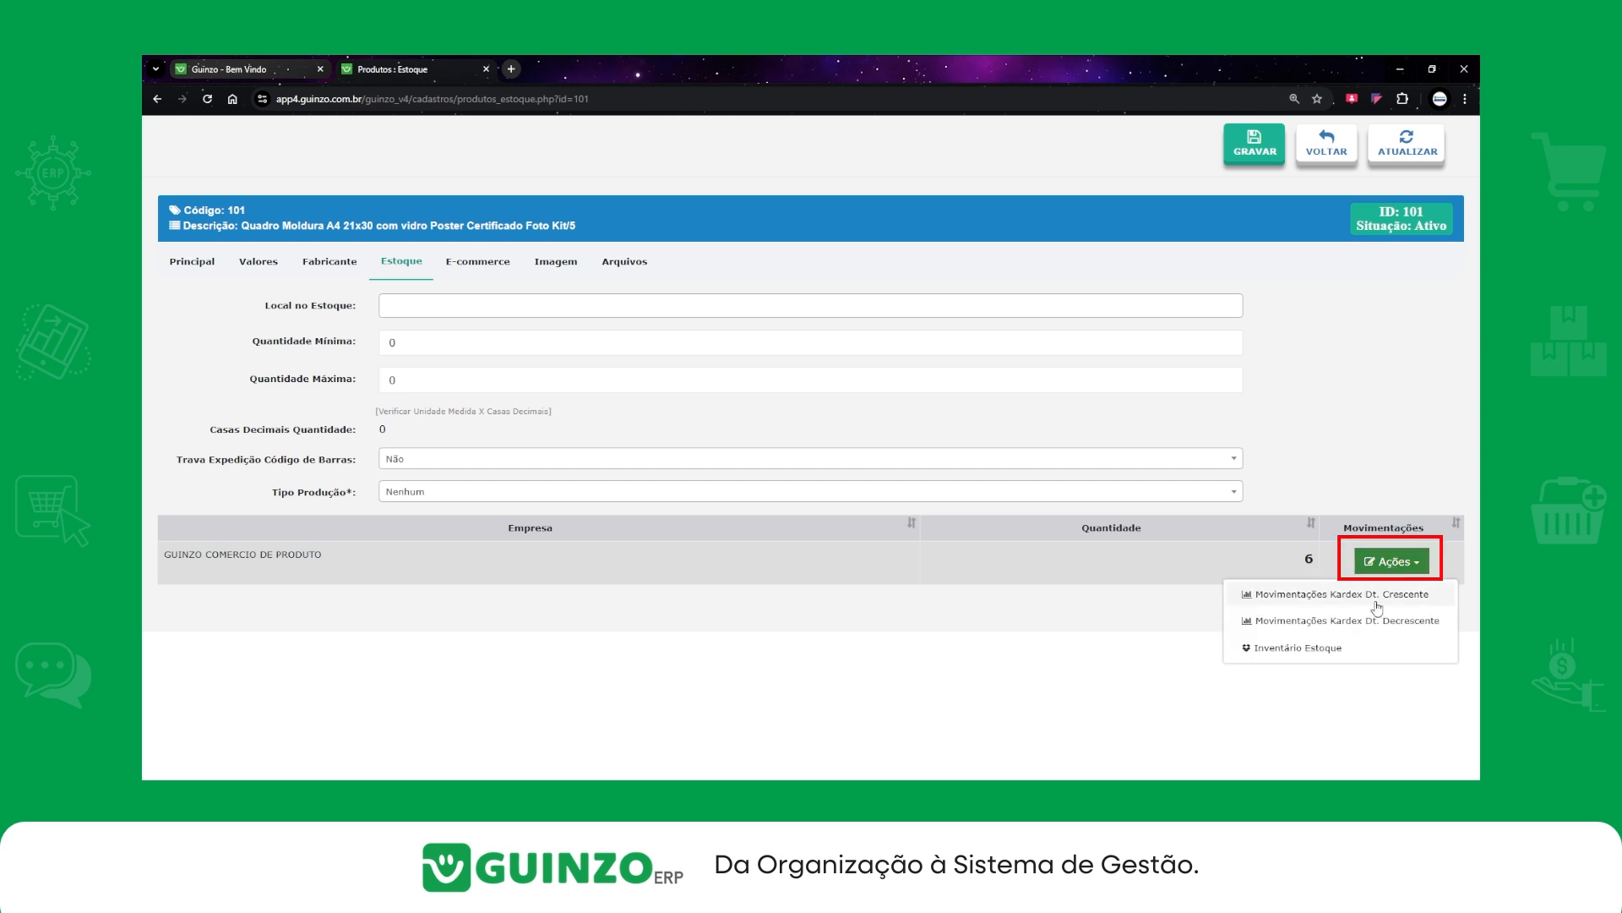
{"action": "left_click", "coordinate": [1310, 648]}
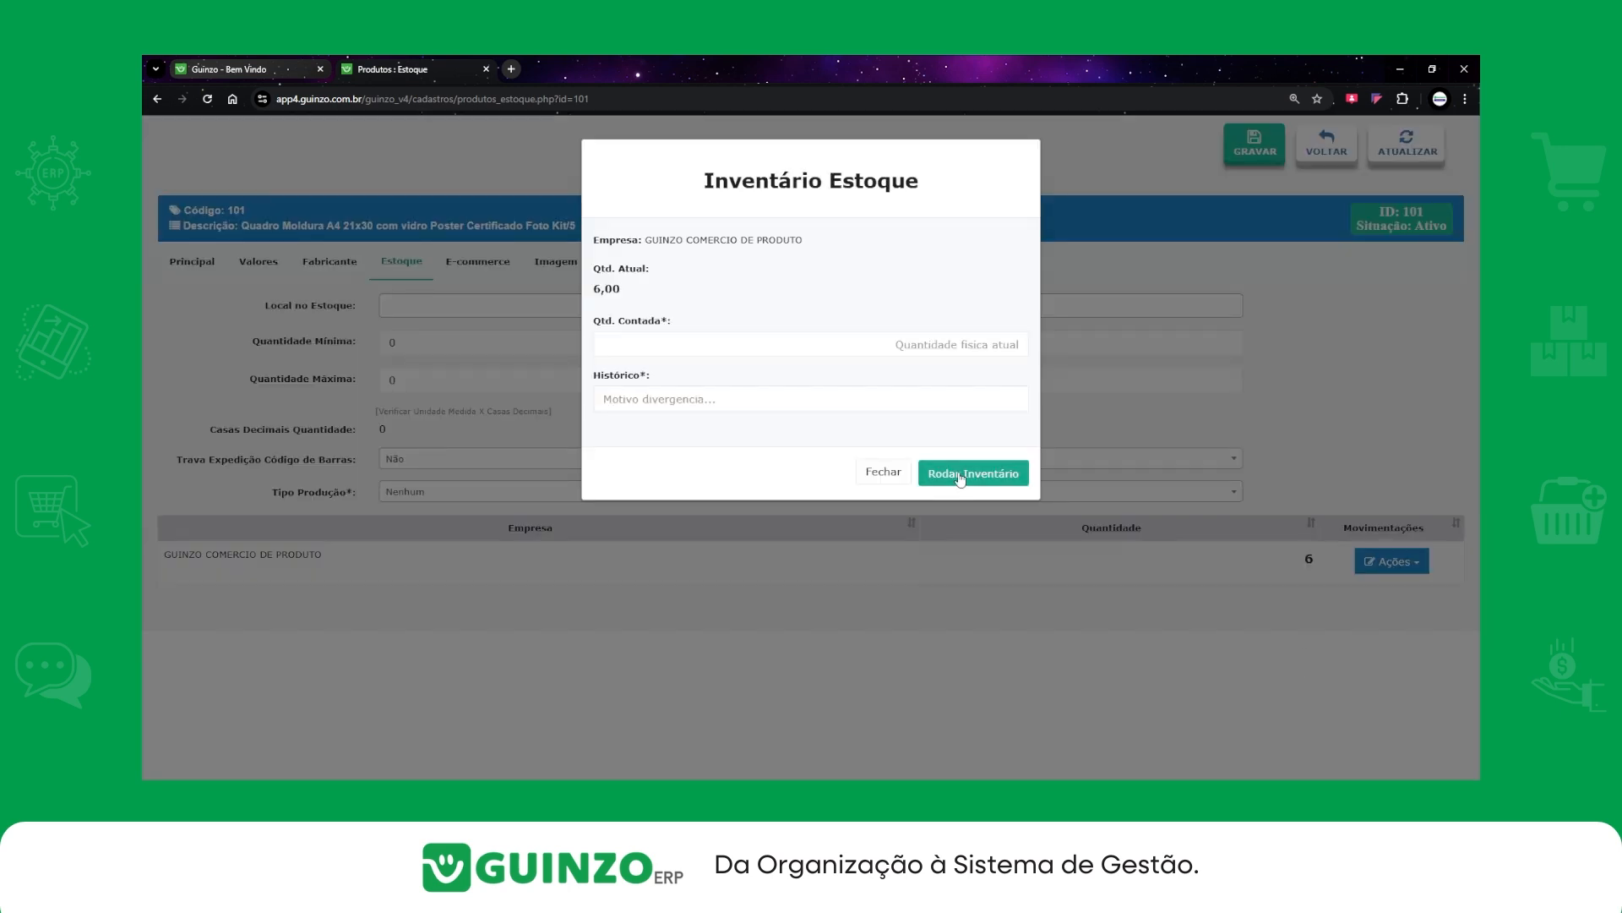
{"action": "left_click", "coordinate": [927, 344]}
{"action": "type", "text": "5"}
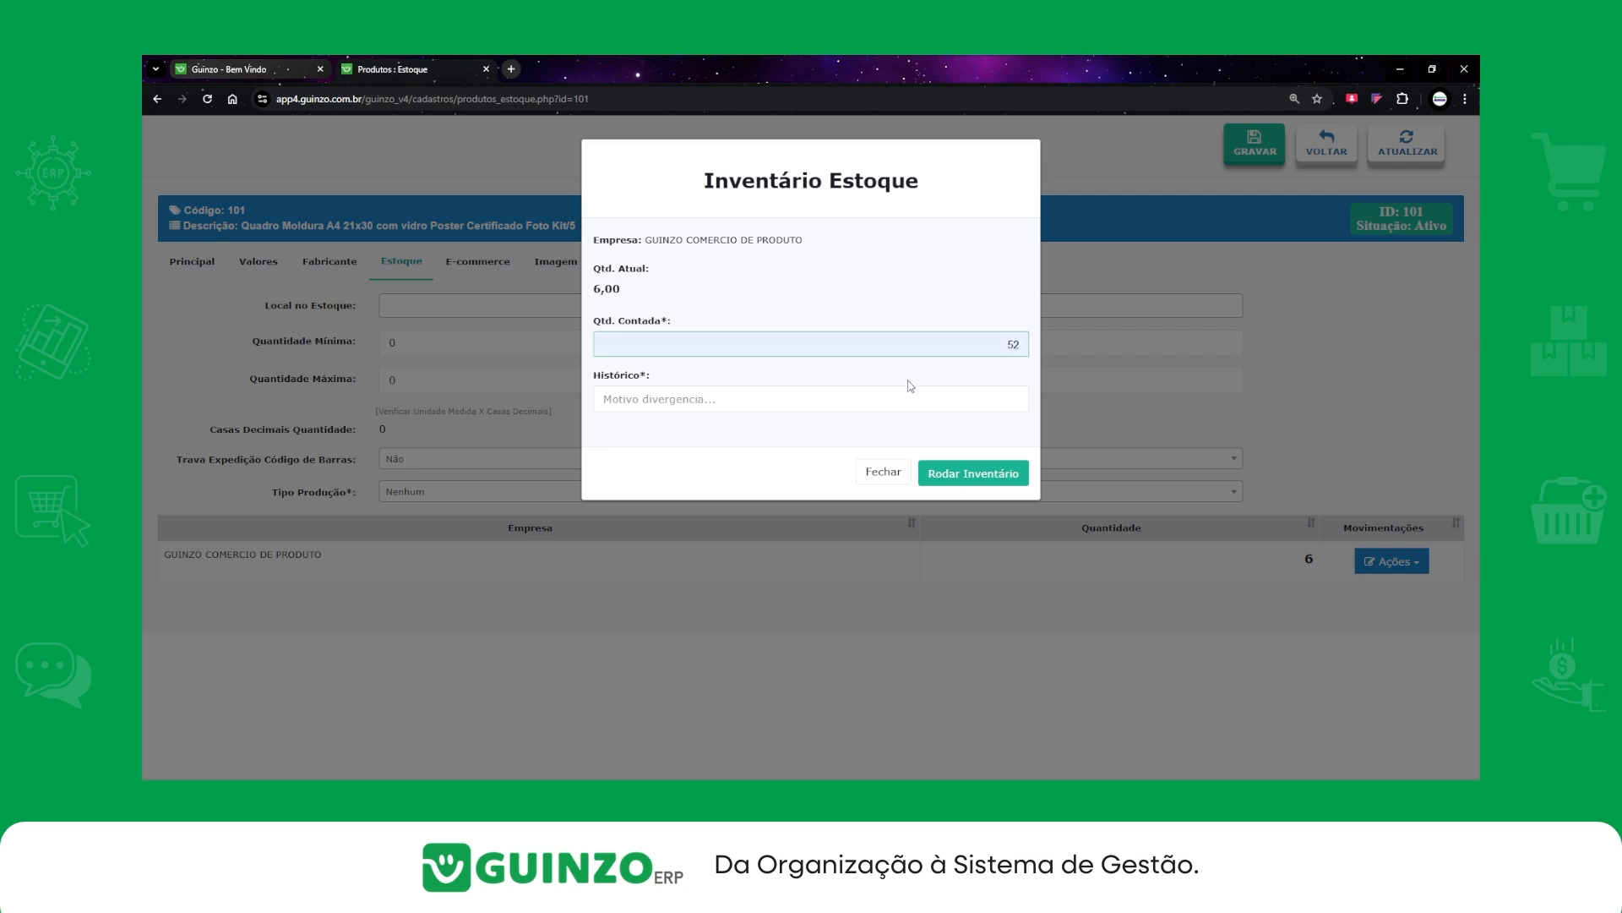
Enter ERRO CONTAGEM as the reason for the divergence and run the inventory
{"action": "left_click", "coordinate": [769, 389]}
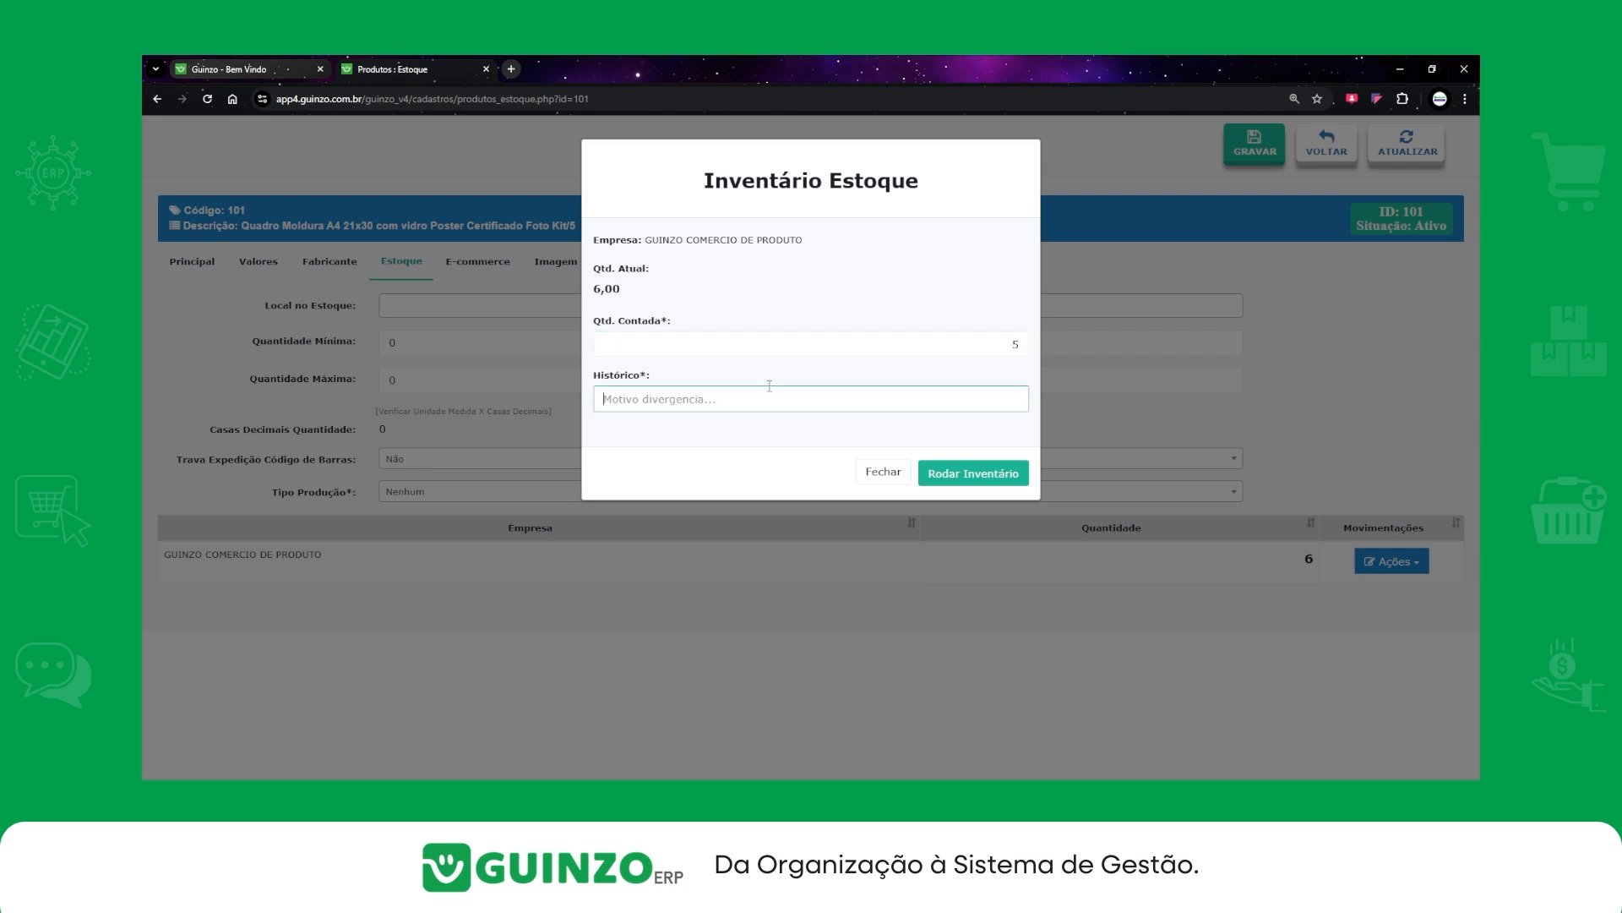
{"action": "type", "text": "erro co"}
{"action": "key", "text": "BackSpace"}
{"action": "key", "text": "BackSpace"}
{"action": "key", "text": "BackSpace"}
{"action": "key", "text": "BackSpace"}
{"action": "key", "text": "BackSpace"}
{"action": "key", "text": "BackSpace"}
{"action": "key", "text": "BackSpace"}
{"action": "type", "text": "ERRO CONTAGEM"}
{"action": "left_click", "coordinate": [985, 475]}
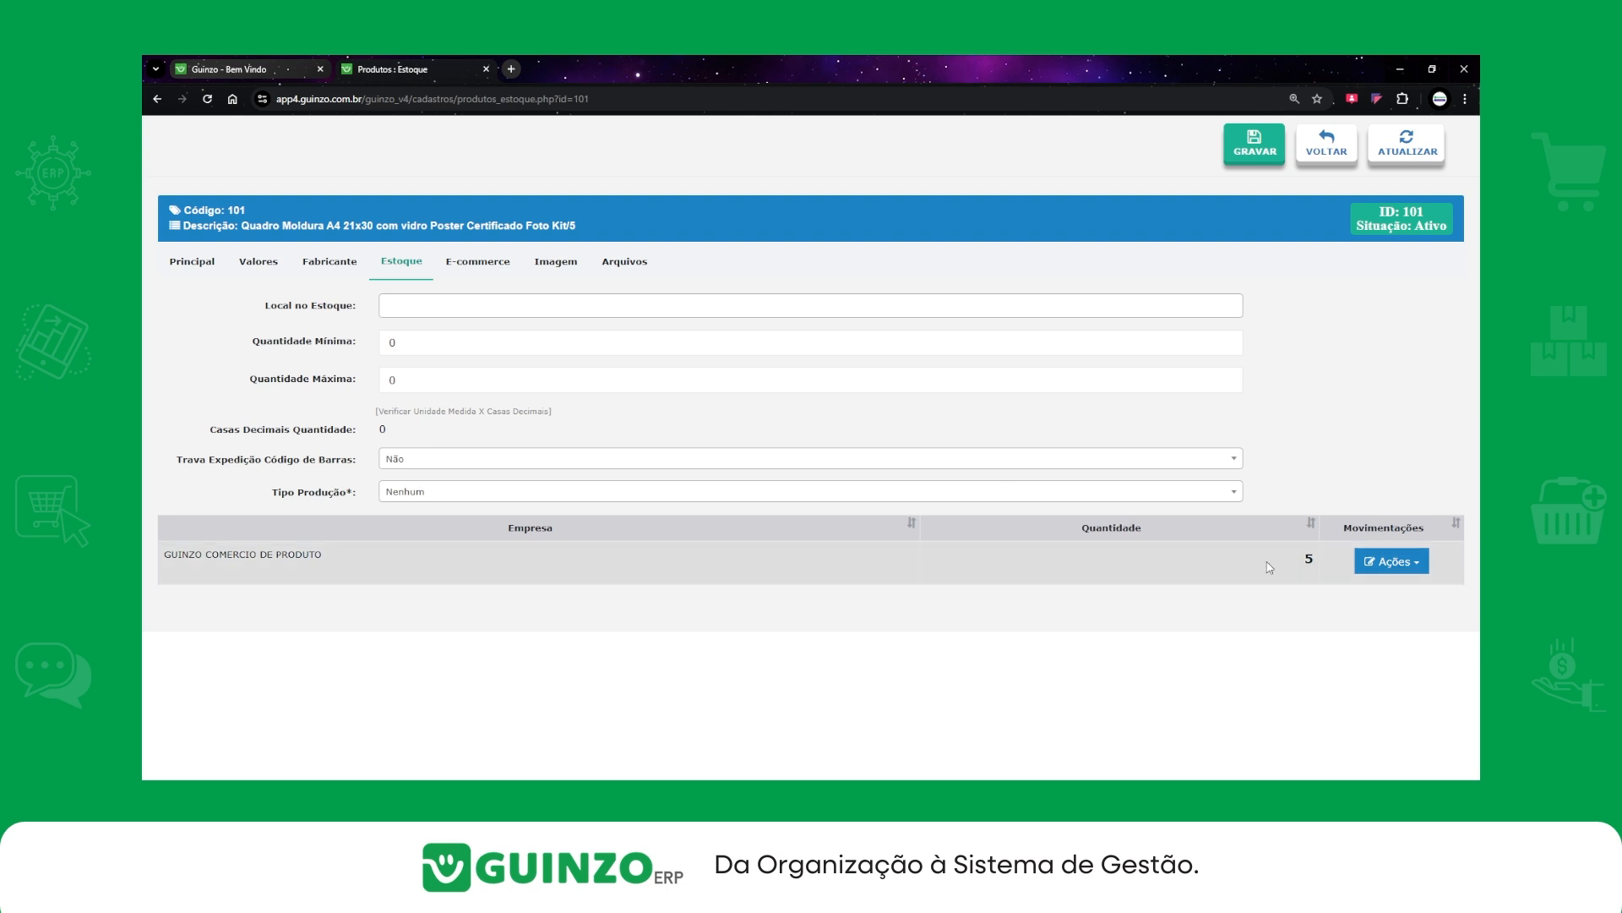
View product 101's Kardex movements in ascending date order and examine the inventory entry's history
{"action": "left_click", "coordinate": [1385, 564]}
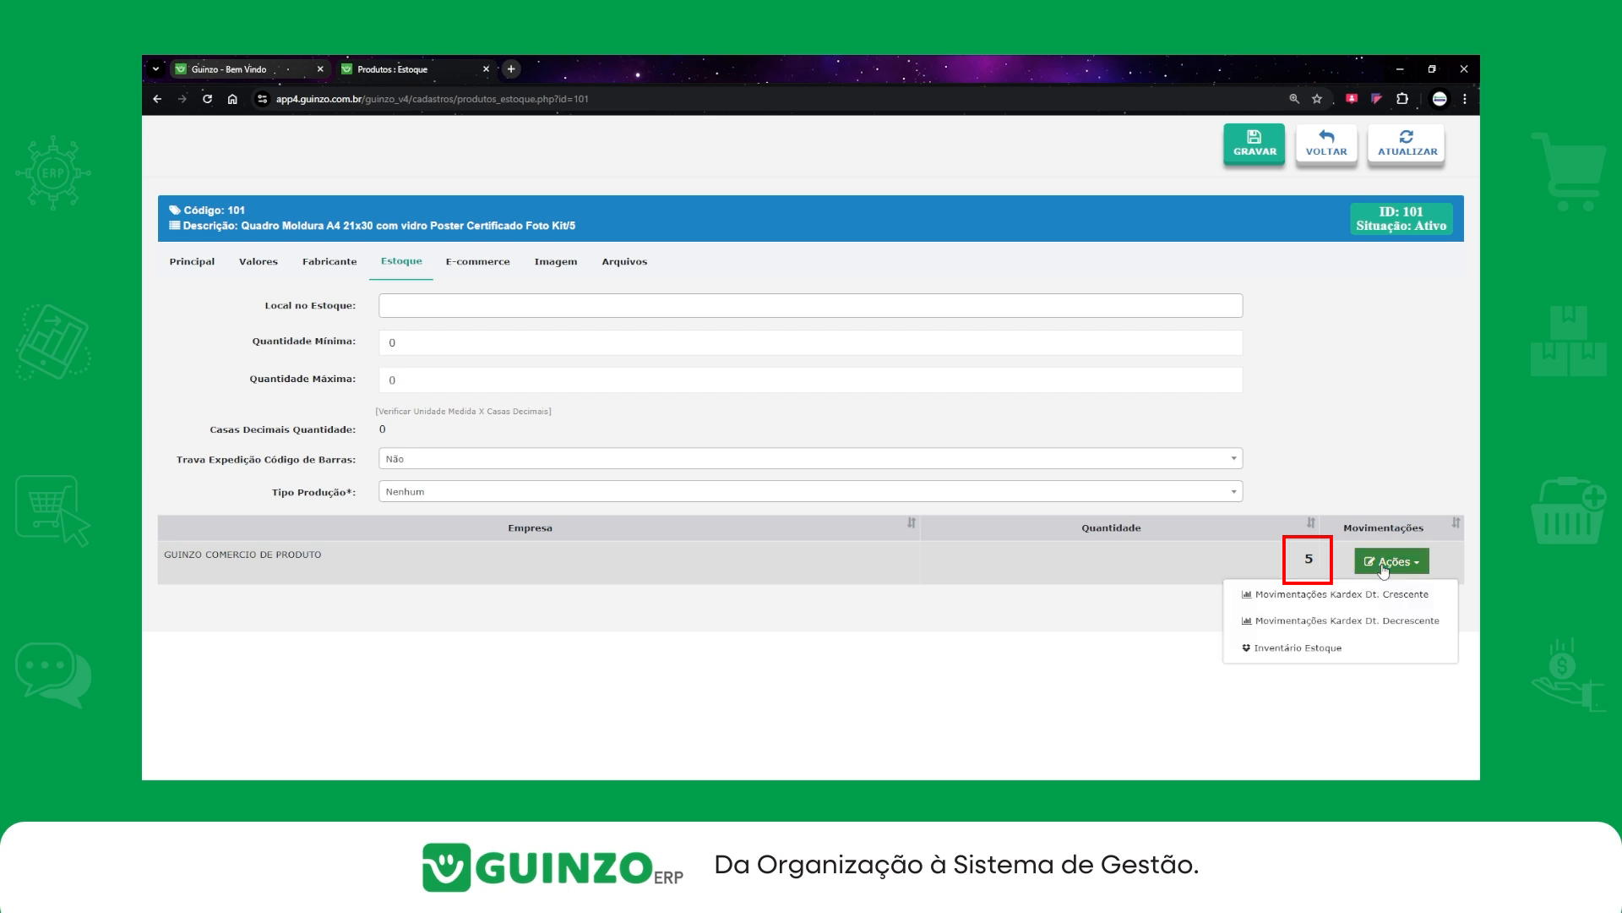
{"action": "left_click", "coordinate": [1382, 595]}
{"action": "scroll", "coordinate": [1377, 617], "scroll_direction": "down", "scroll_amount": 2}
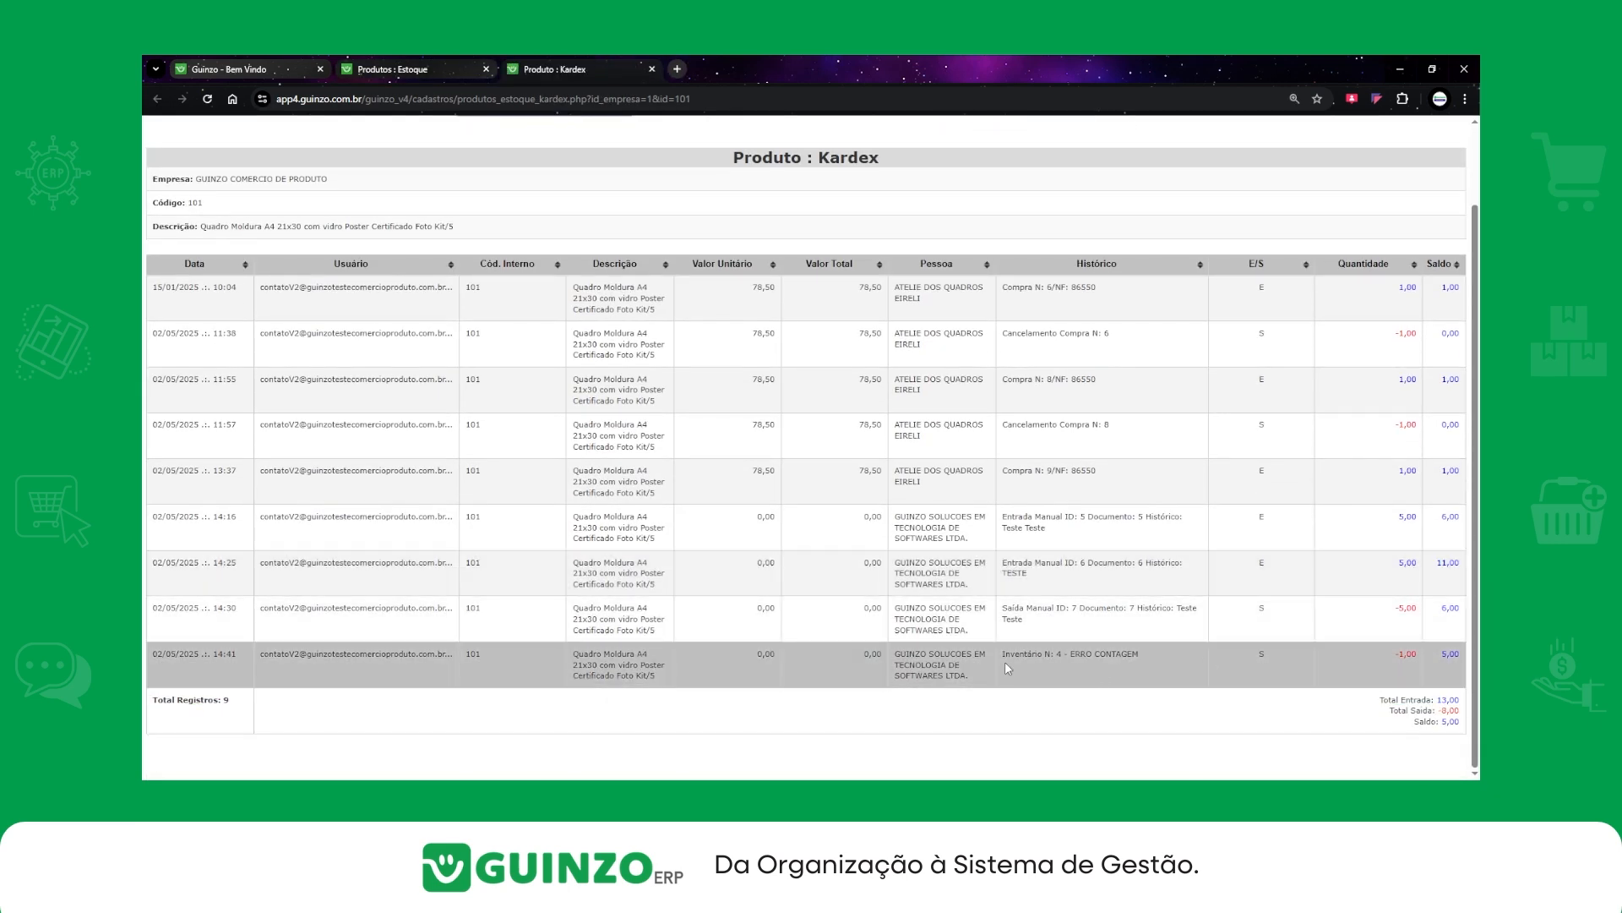
{"action": "left_click_drag", "start_coordinate": [1046, 659], "coordinate": [1124, 657]}
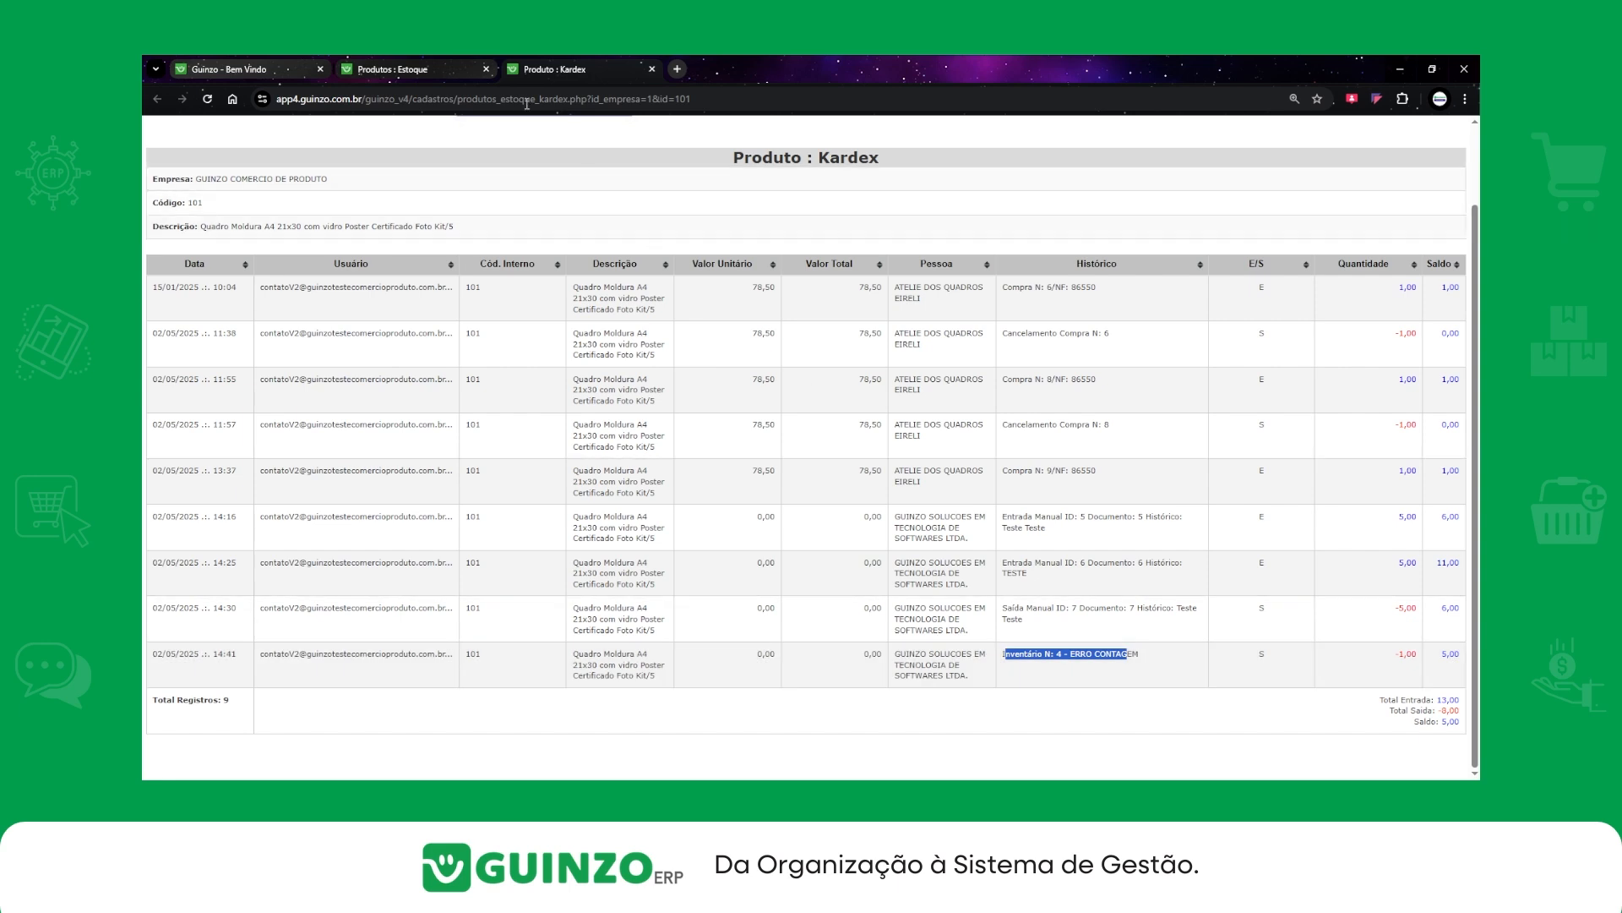
Refresh the stock inventory list, view the printout of inventory 4, and close it
{"action": "left_click", "coordinate": [438, 61]}
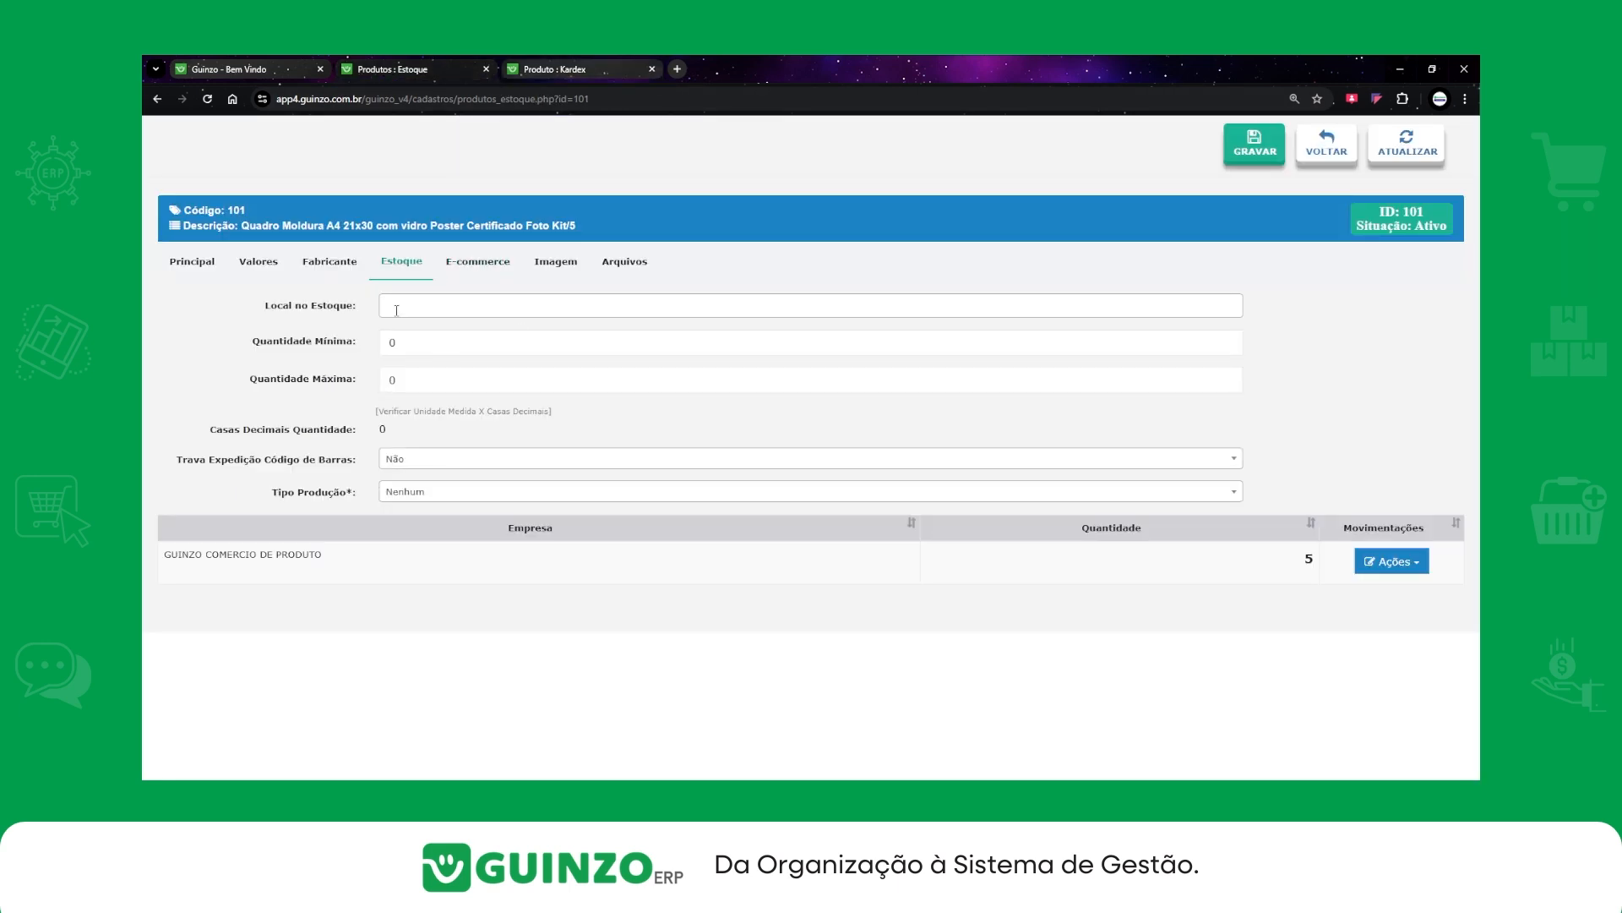
{"action": "left_click", "coordinate": [286, 73]}
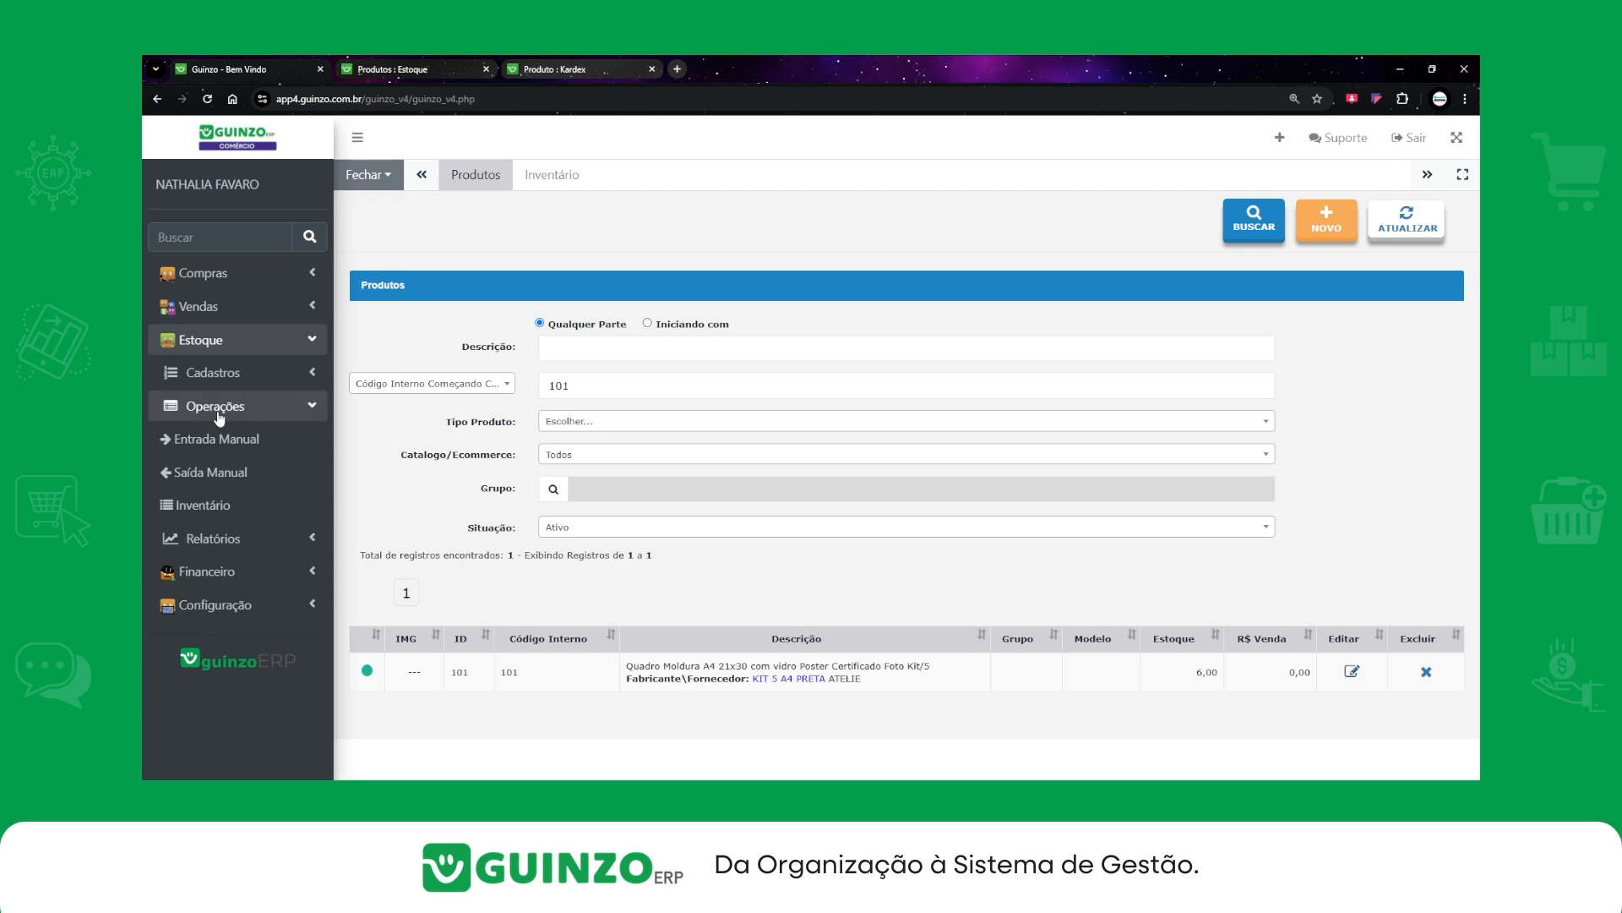
{"action": "left_click", "coordinate": [208, 508]}
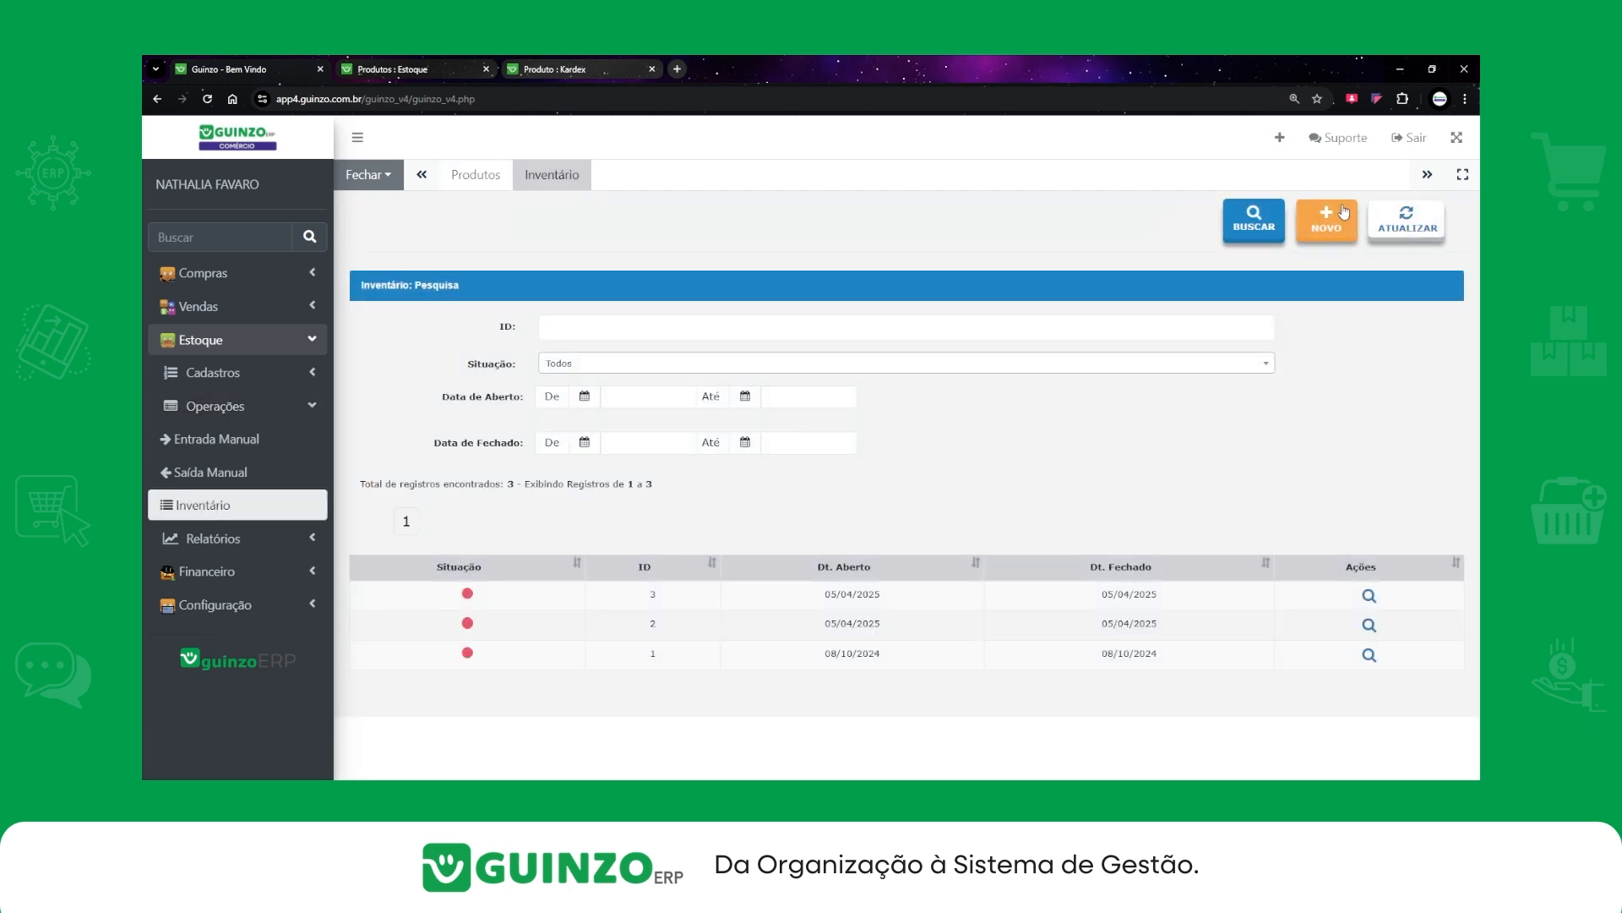
{"action": "left_click", "coordinate": [1422, 234]}
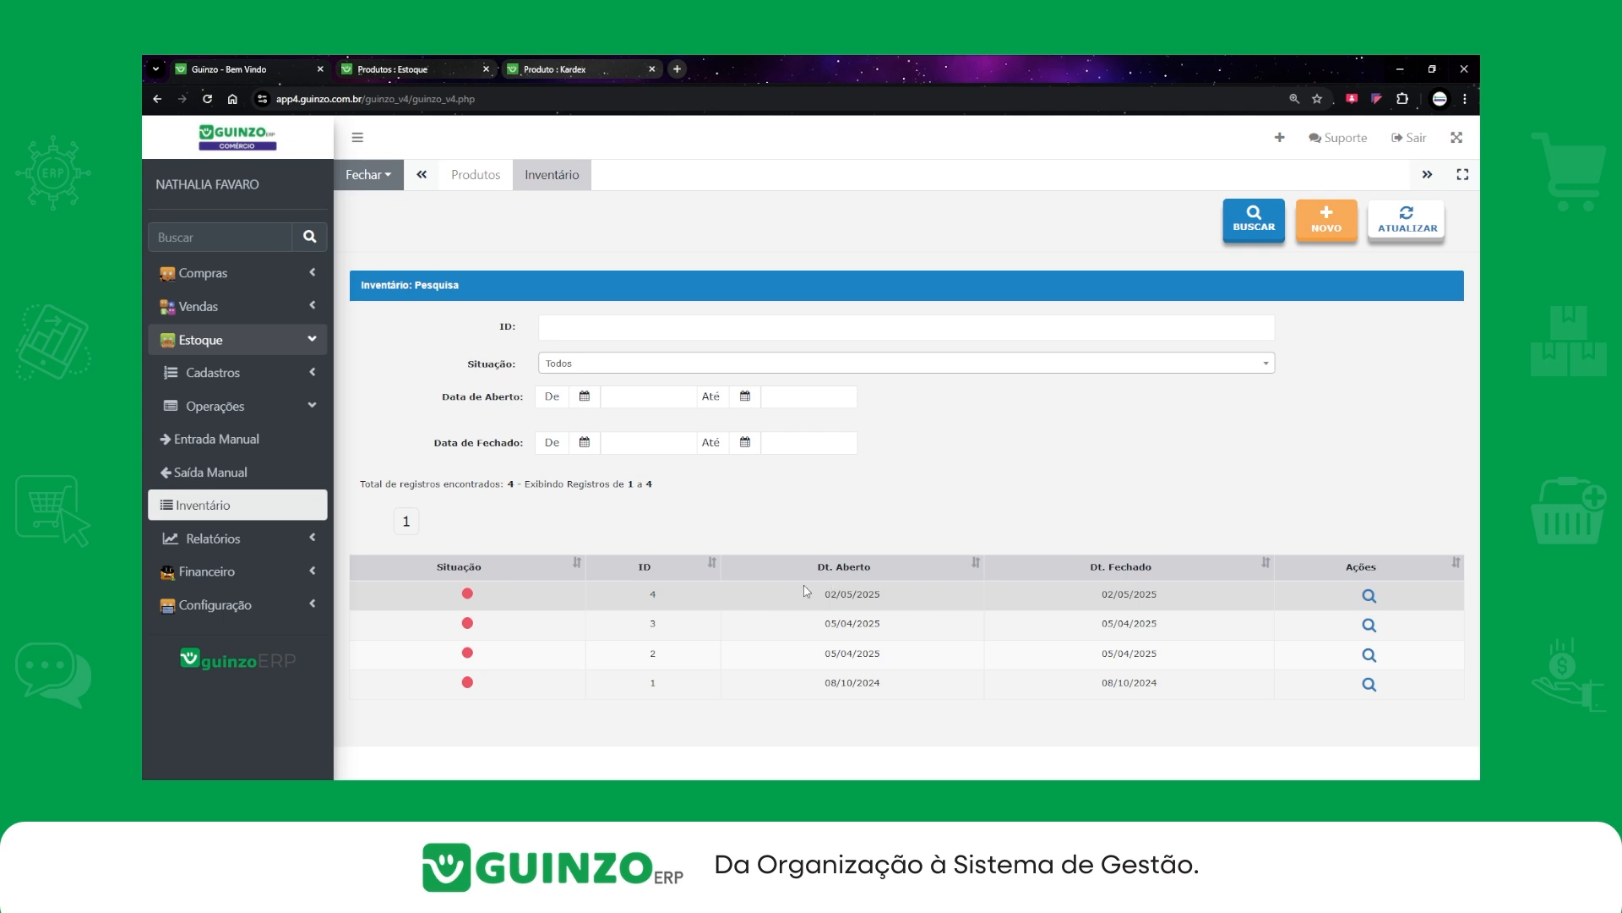
{"action": "left_click", "coordinate": [1369, 596]}
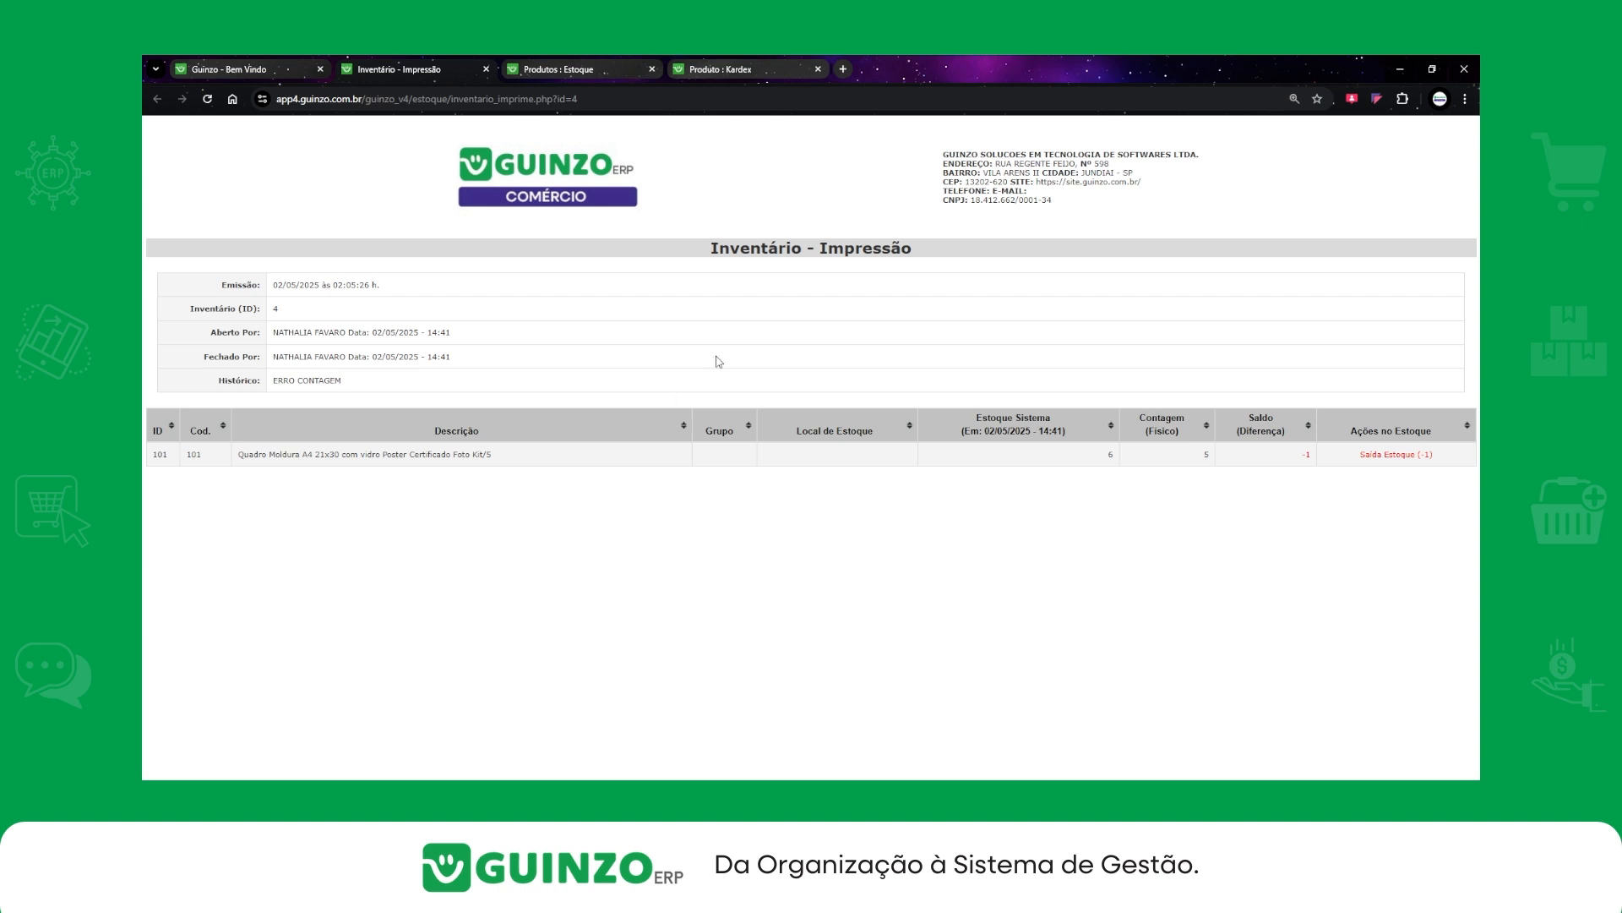
{"action": "left_click", "coordinate": [486, 69]}
{"action": "left_click", "coordinate": [422, 73]}
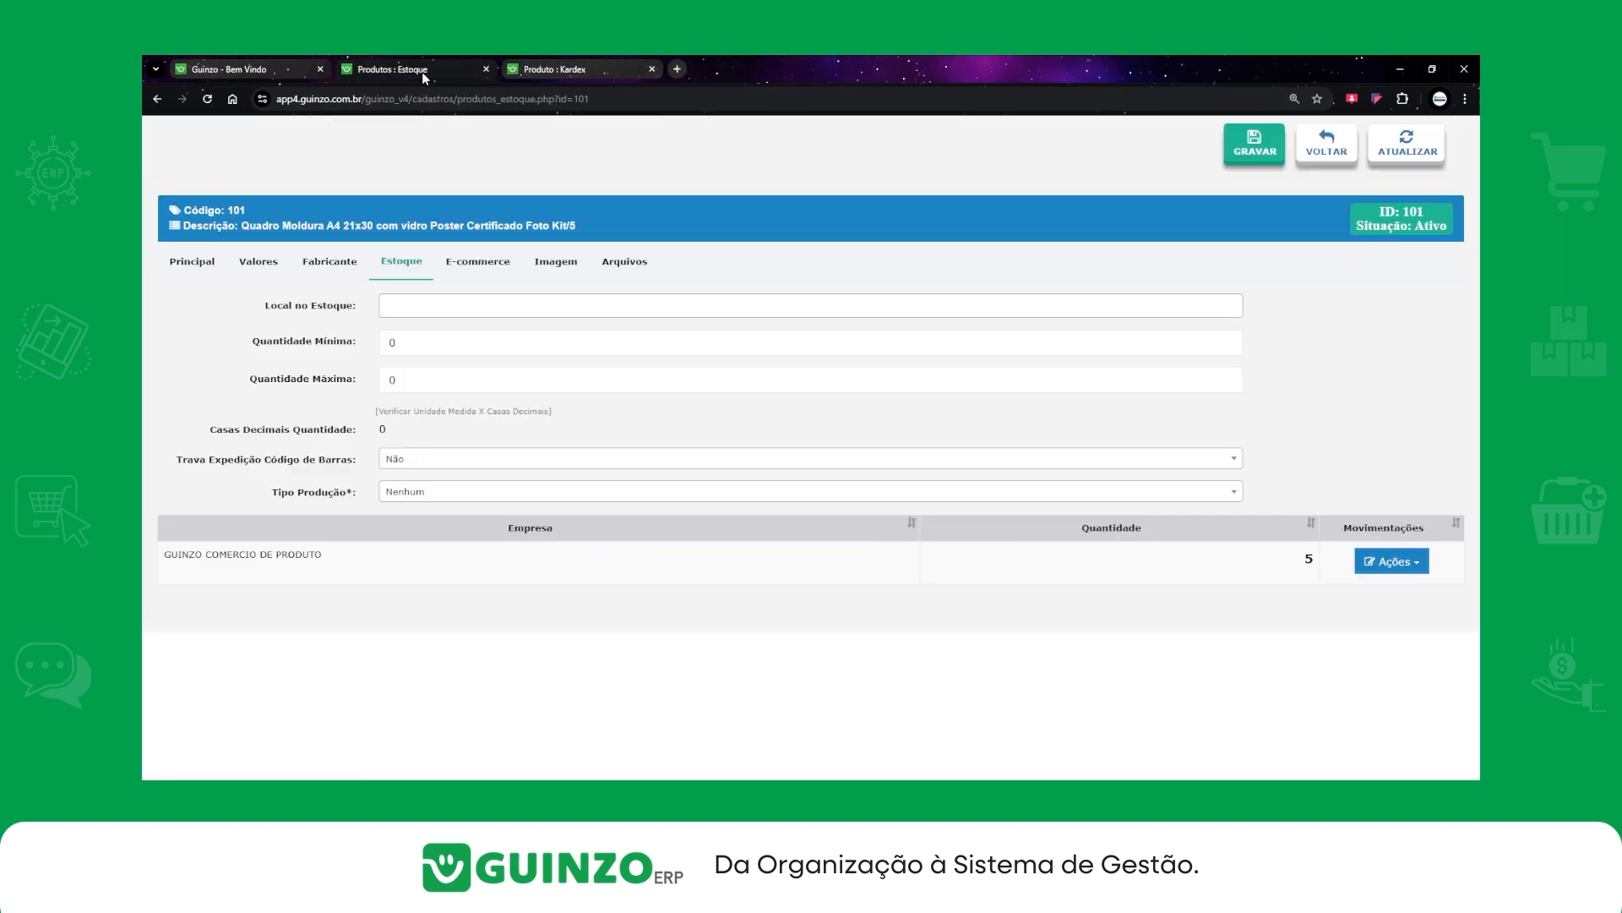
Create a new inventory and include product 101, the Quadro Moldura A4 21x30 Kit/5, by product lookup
{"action": "left_click", "coordinate": [279, 71]}
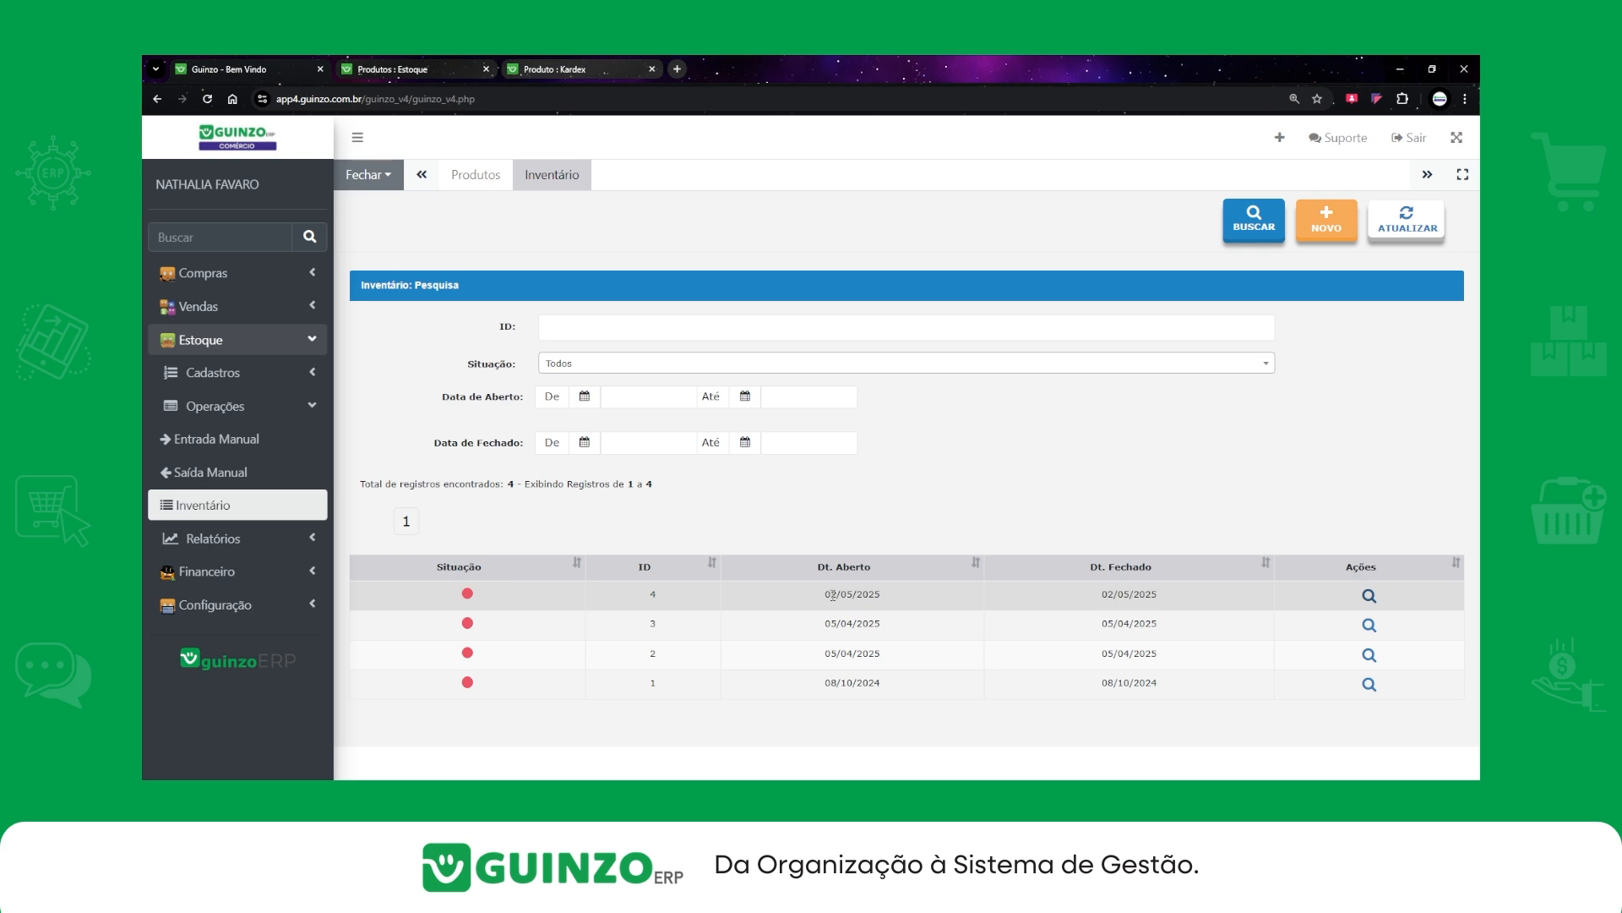
{"action": "left_click", "coordinate": [1320, 239]}
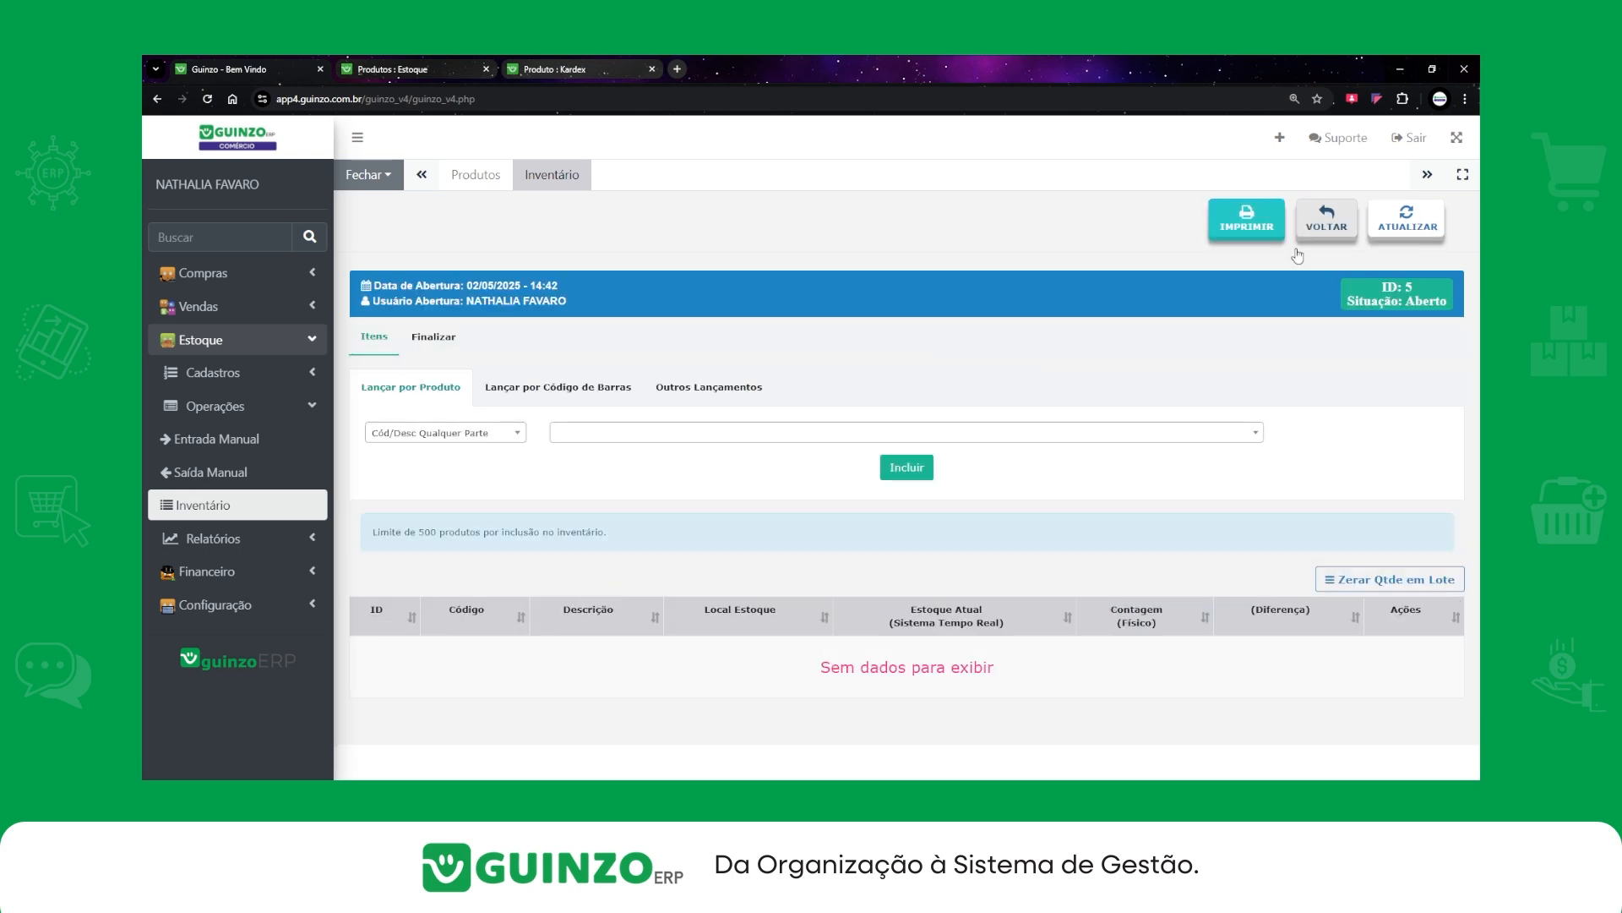
{"action": "left_click", "coordinate": [616, 438]}
{"action": "type", "text": "101"}
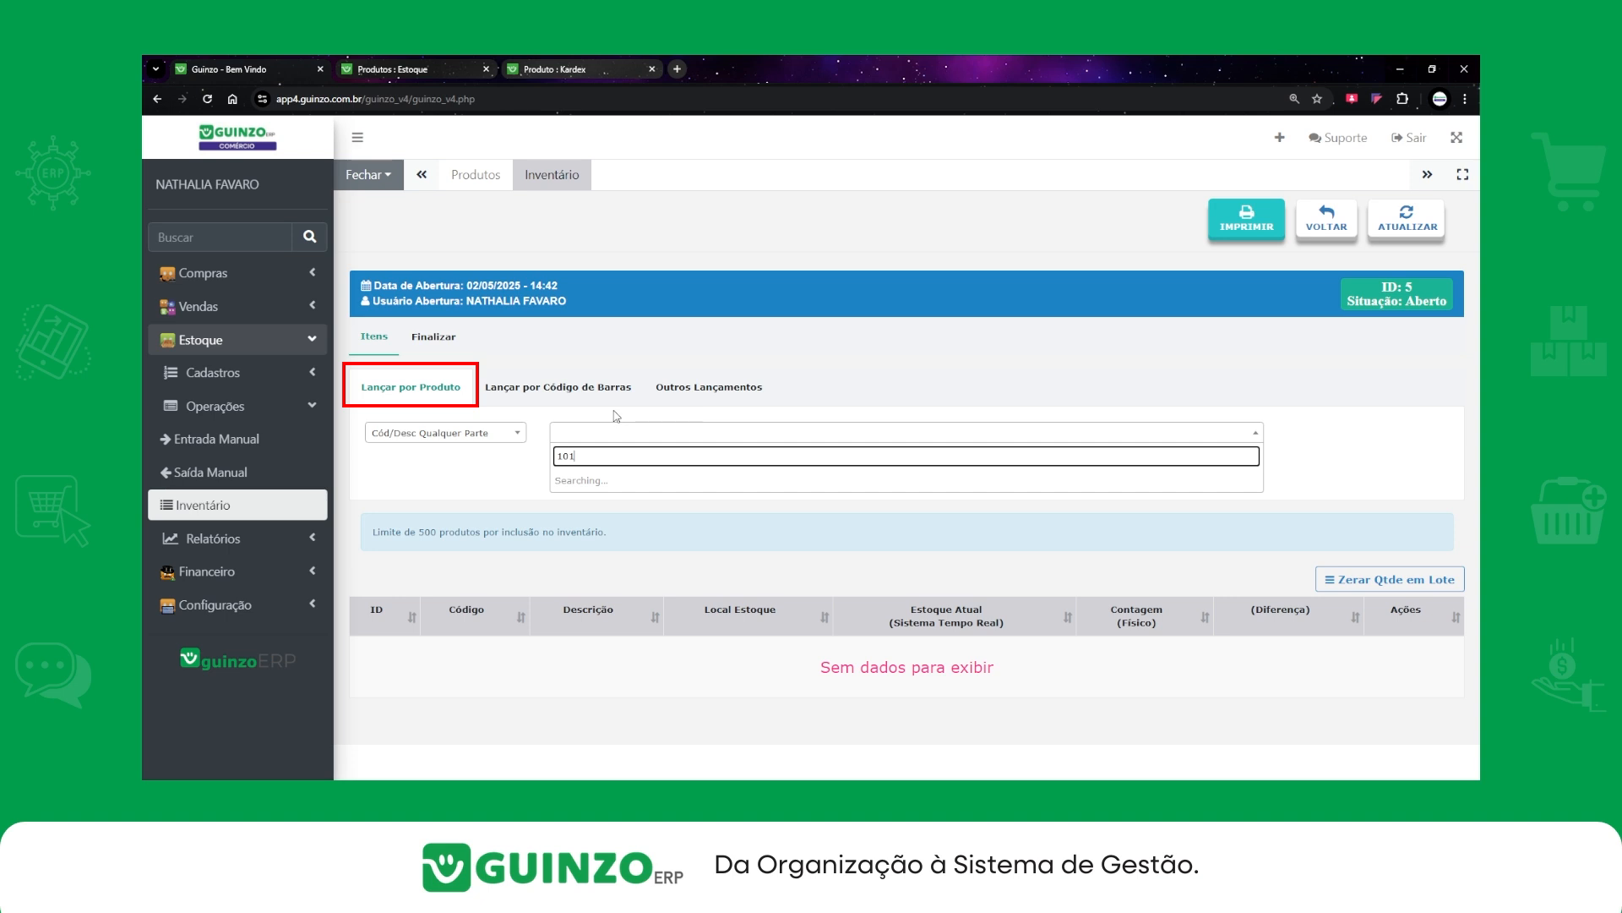
{"action": "left_click", "coordinate": [613, 497]}
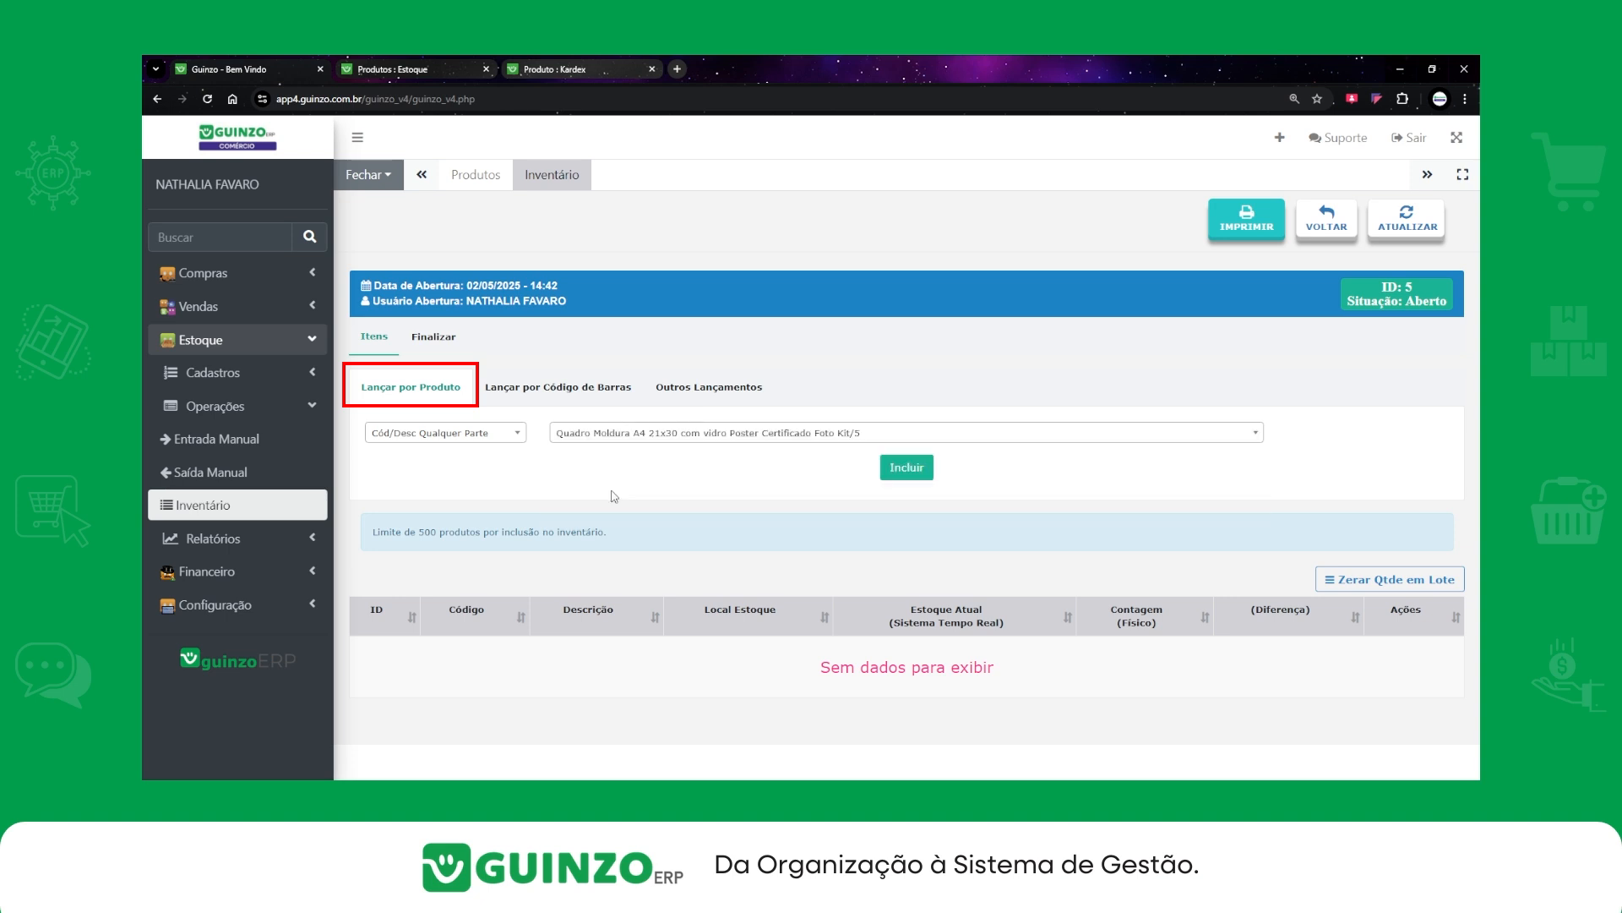
{"action": "left_click", "coordinate": [925, 477]}
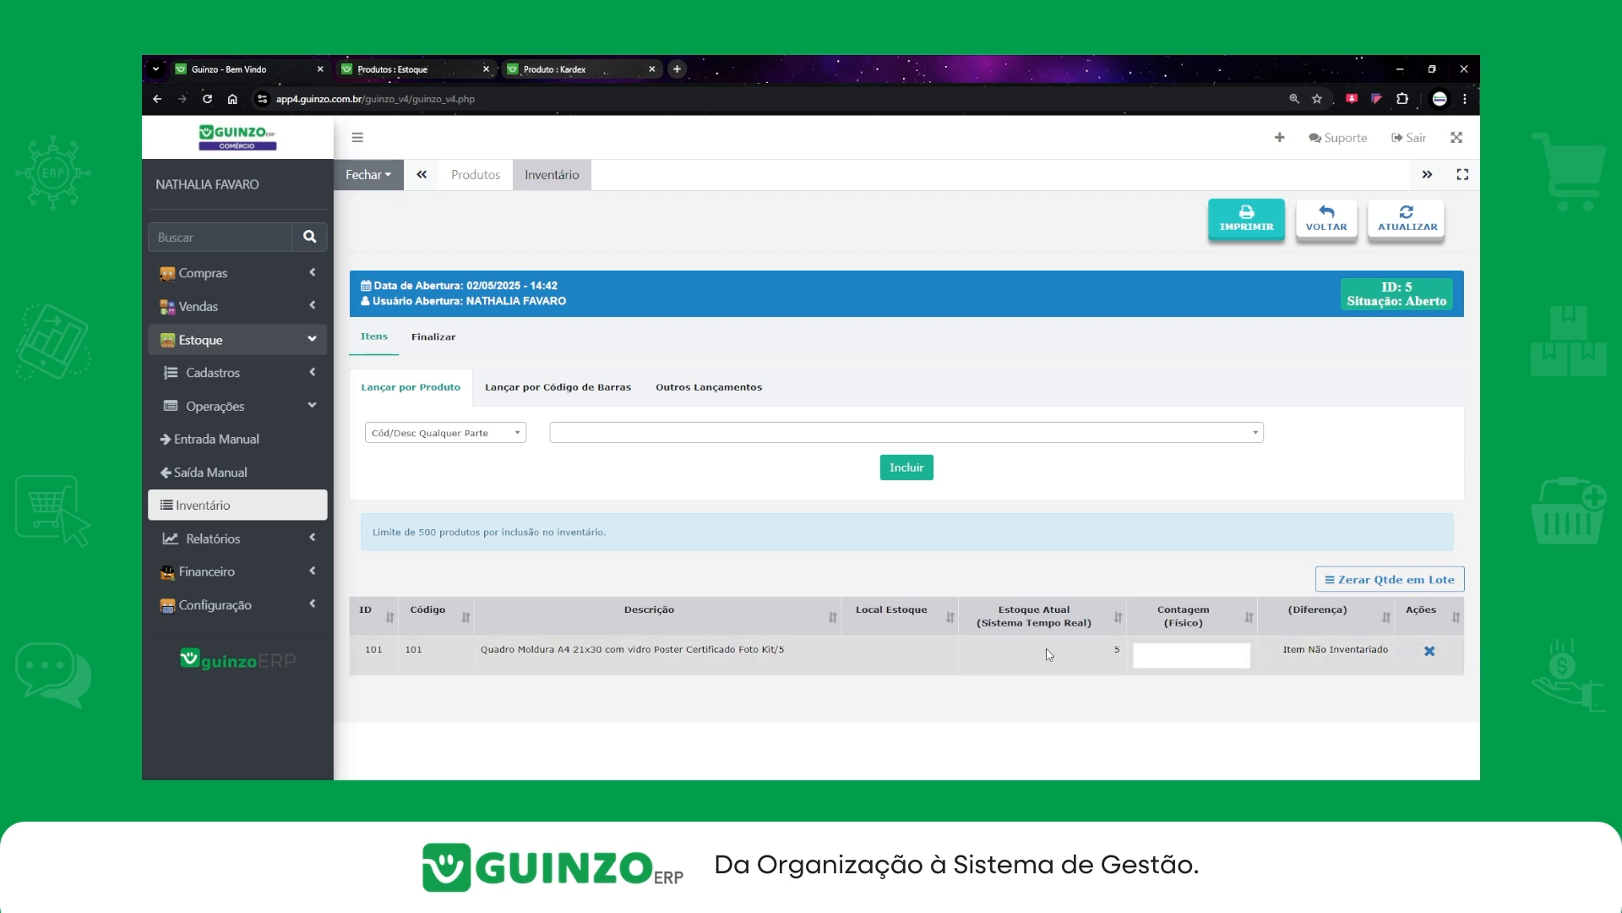
Set the physical count of product 101 to 4 in the open inventory
{"action": "left_click", "coordinate": [1205, 648]}
{"action": "left_click", "coordinate": [1240, 573]}
{"action": "left_click_drag", "start_coordinate": [1177, 656], "coordinate": [1347, 631]}
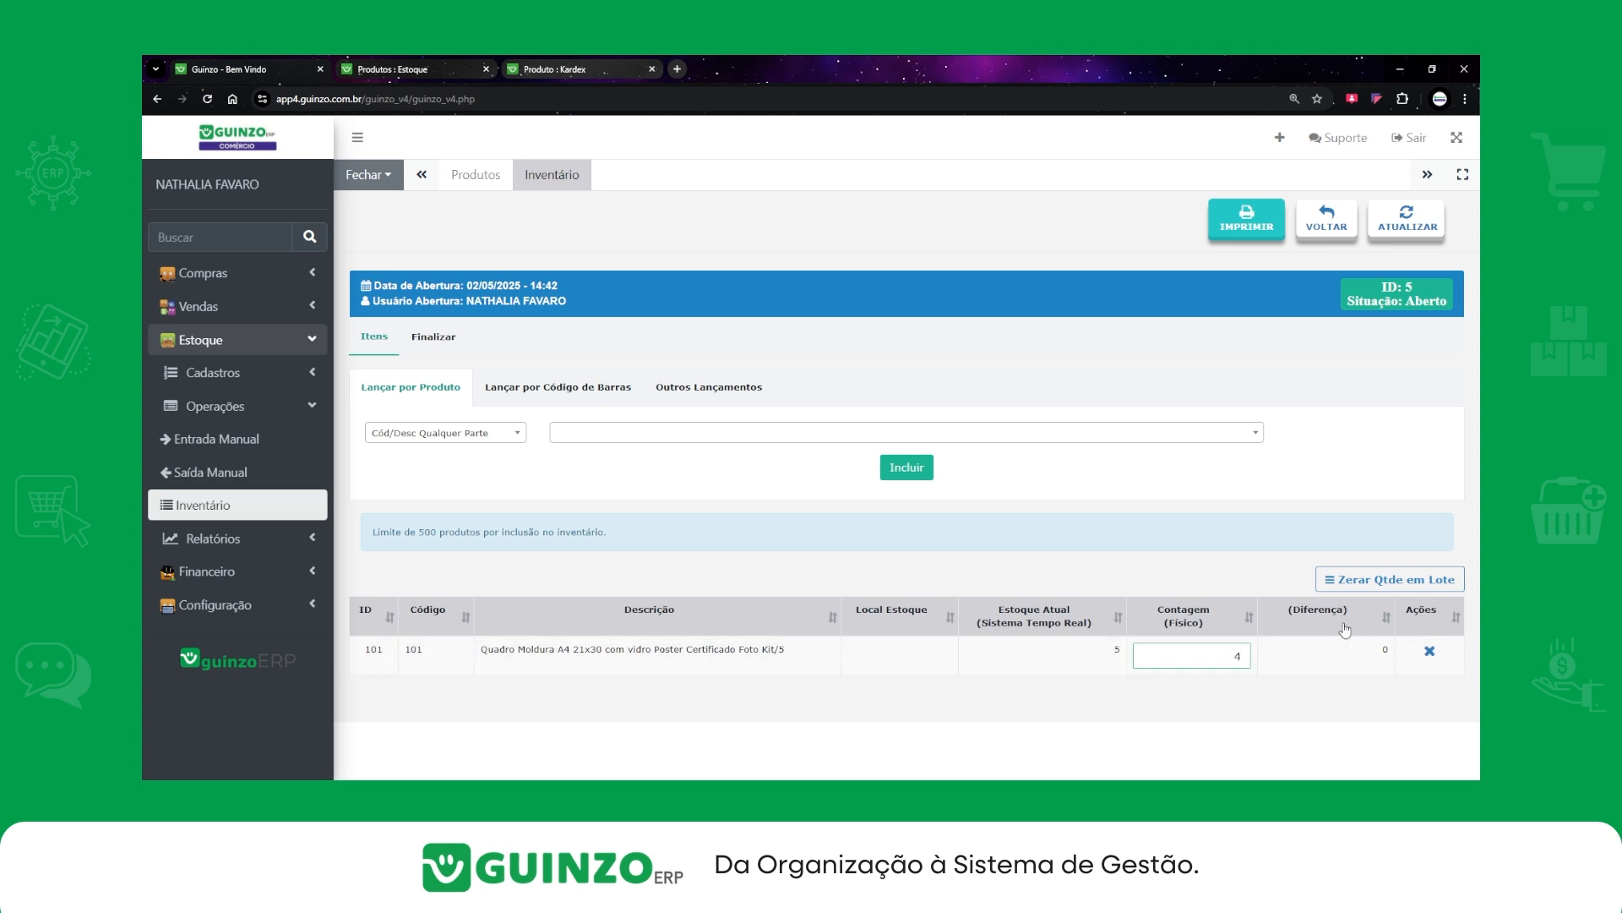
{"action": "left_click", "coordinate": [1289, 583]}
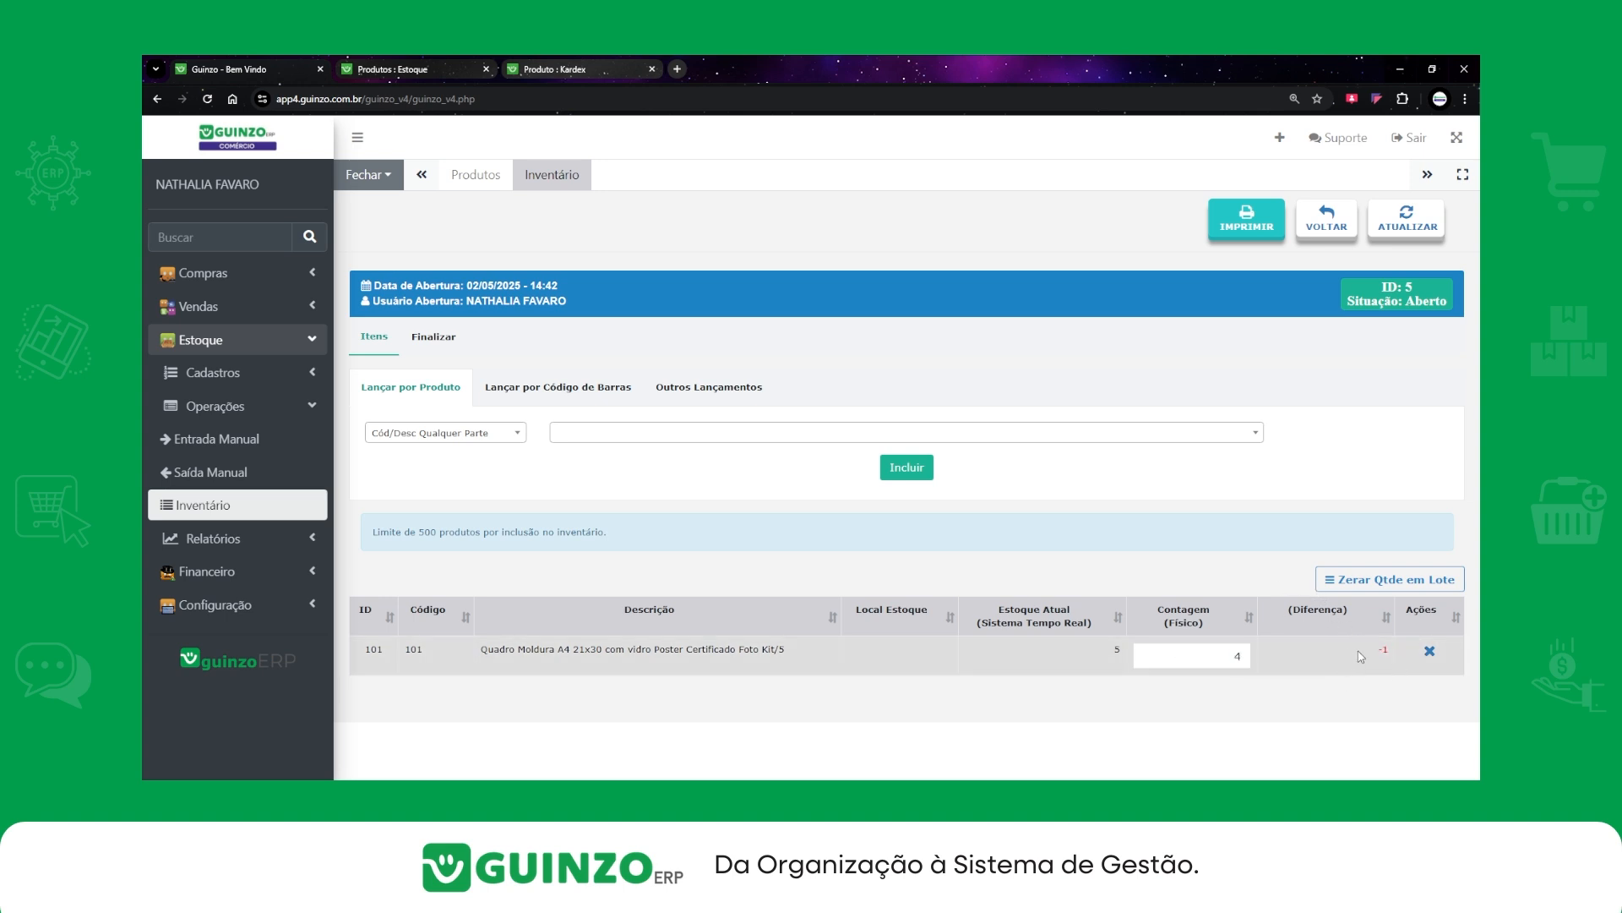
Set the physical count of product 101 to 6 in the open inventory
{"action": "double_click", "coordinate": [1234, 657]}
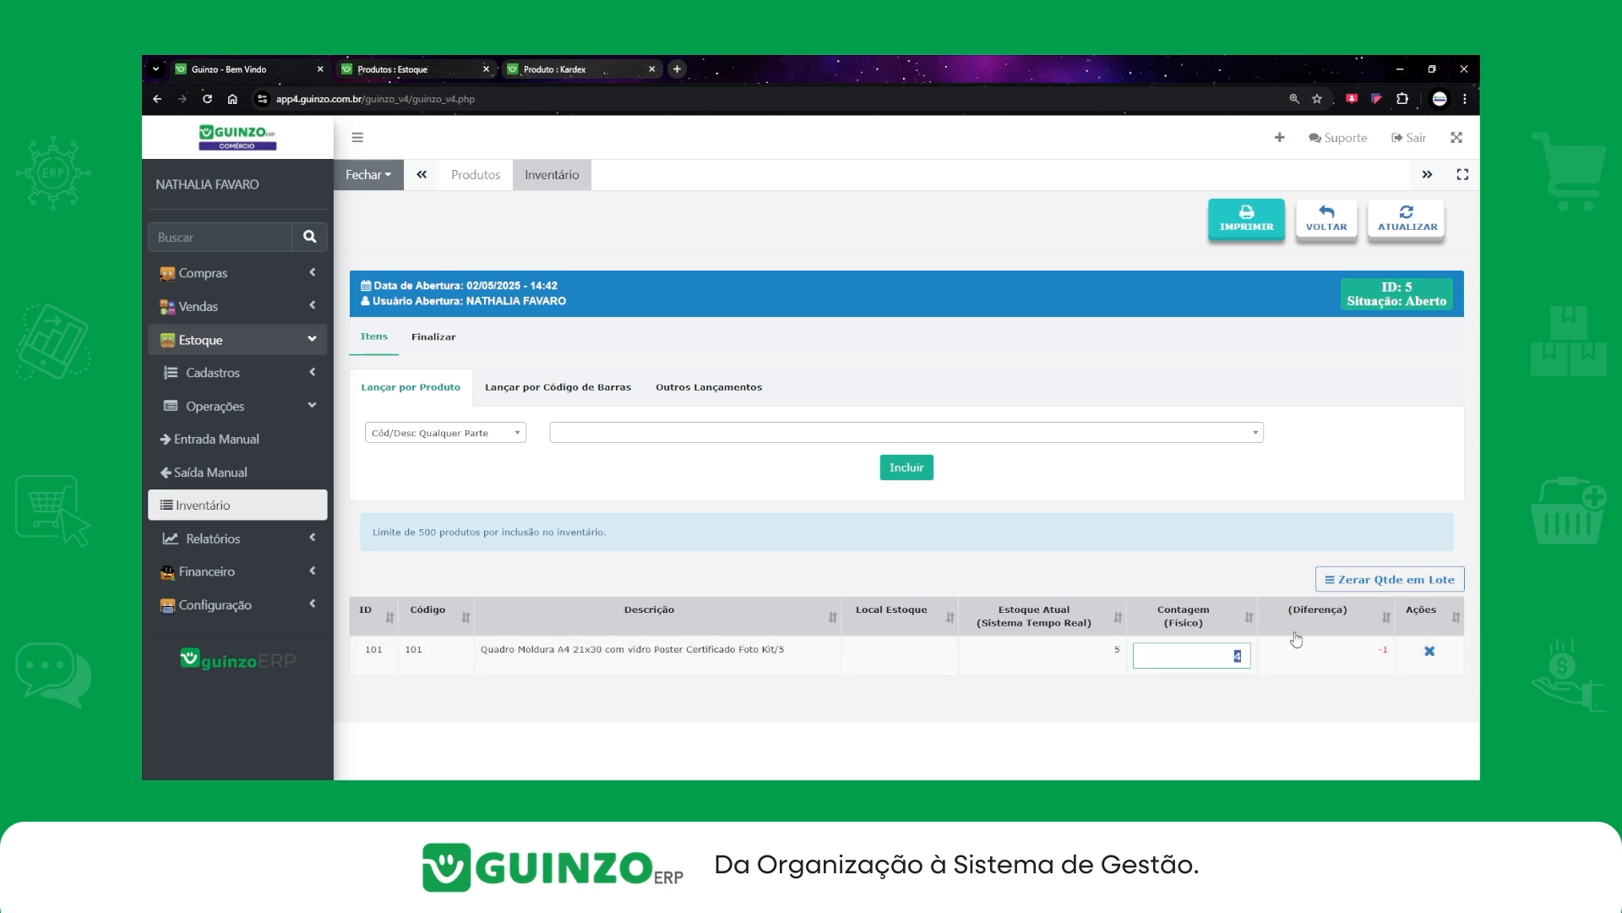
{"action": "type", "text": "6"}
{"action": "left_click", "coordinate": [1077, 646]}
Include all products from the stock location PRATELEIRA A in the open inventory
{"action": "left_click", "coordinate": [558, 391]}
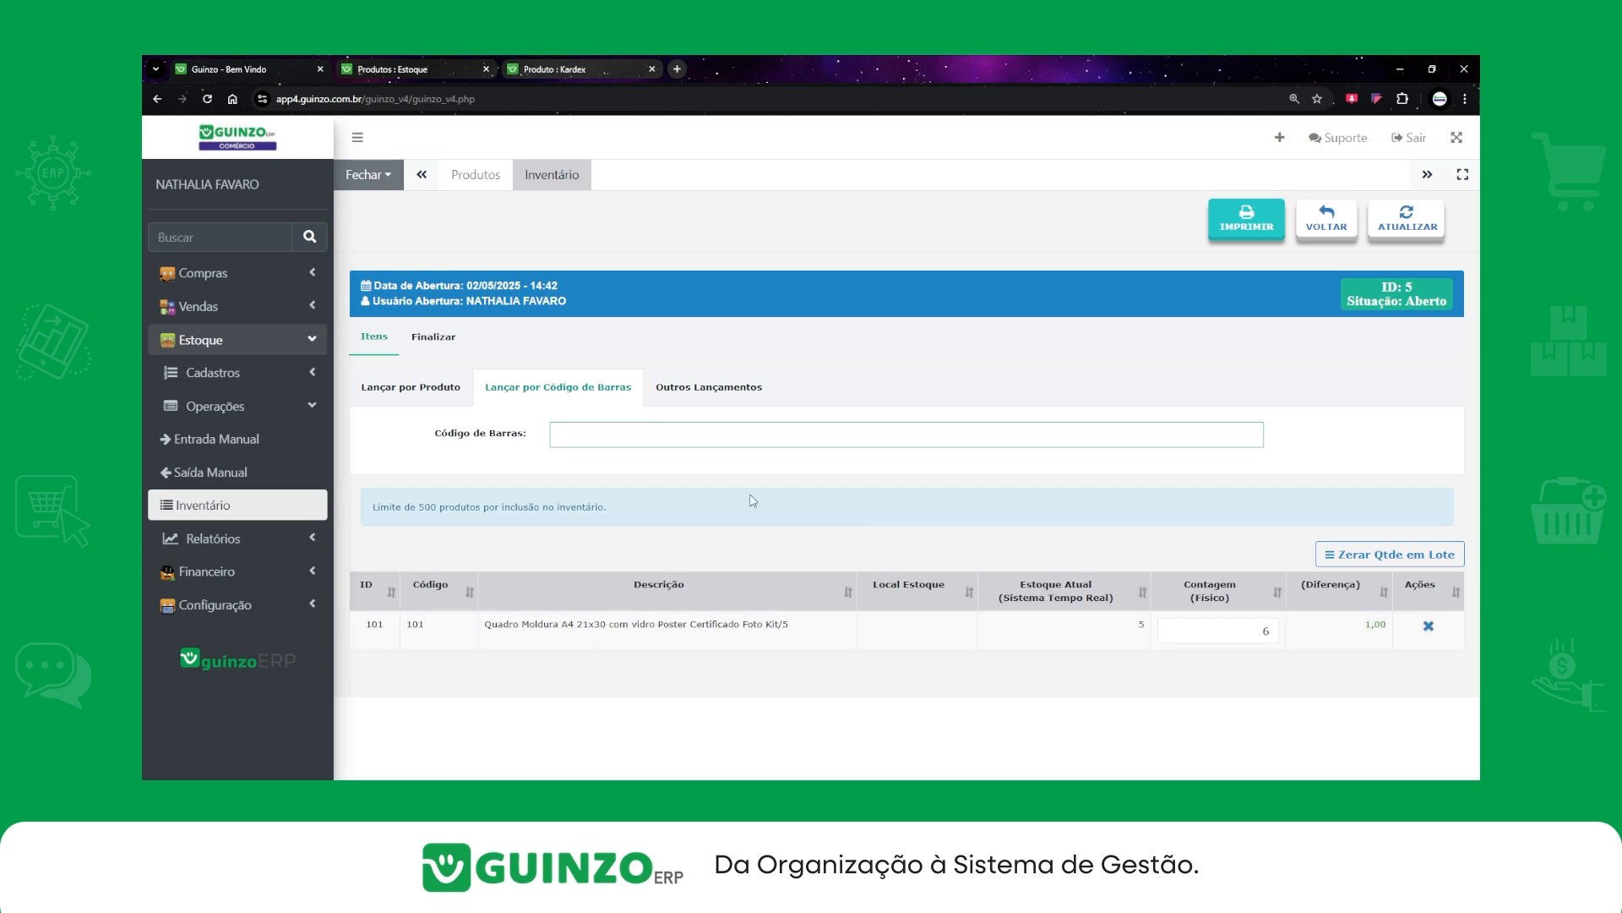
{"action": "left_click", "coordinate": [712, 393]}
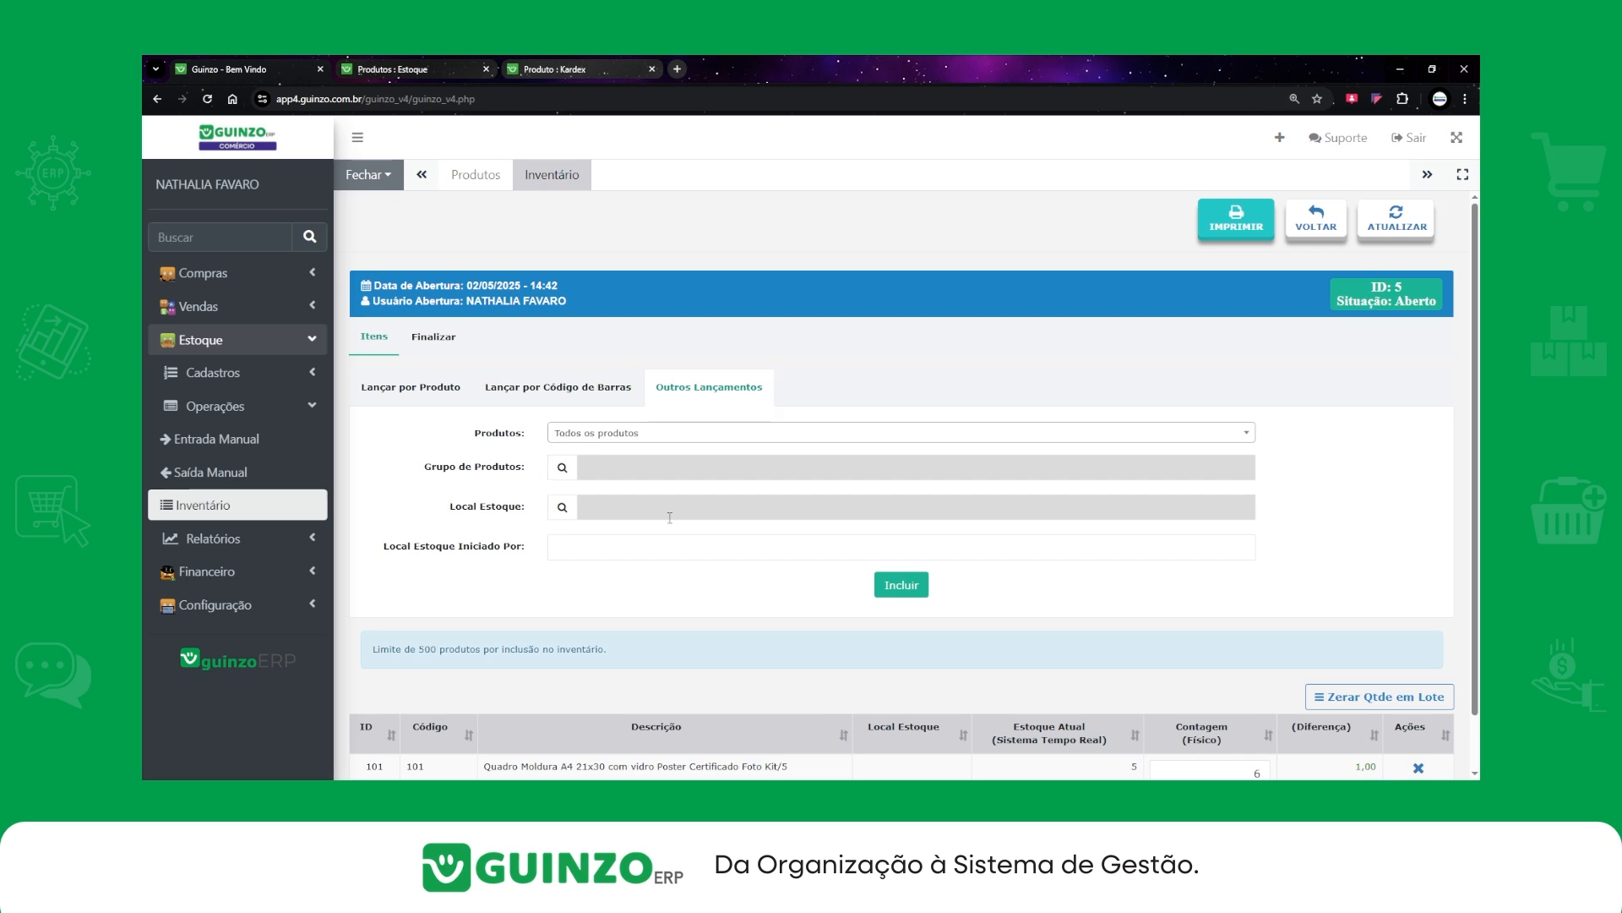
{"action": "left_click", "coordinate": [643, 507]}
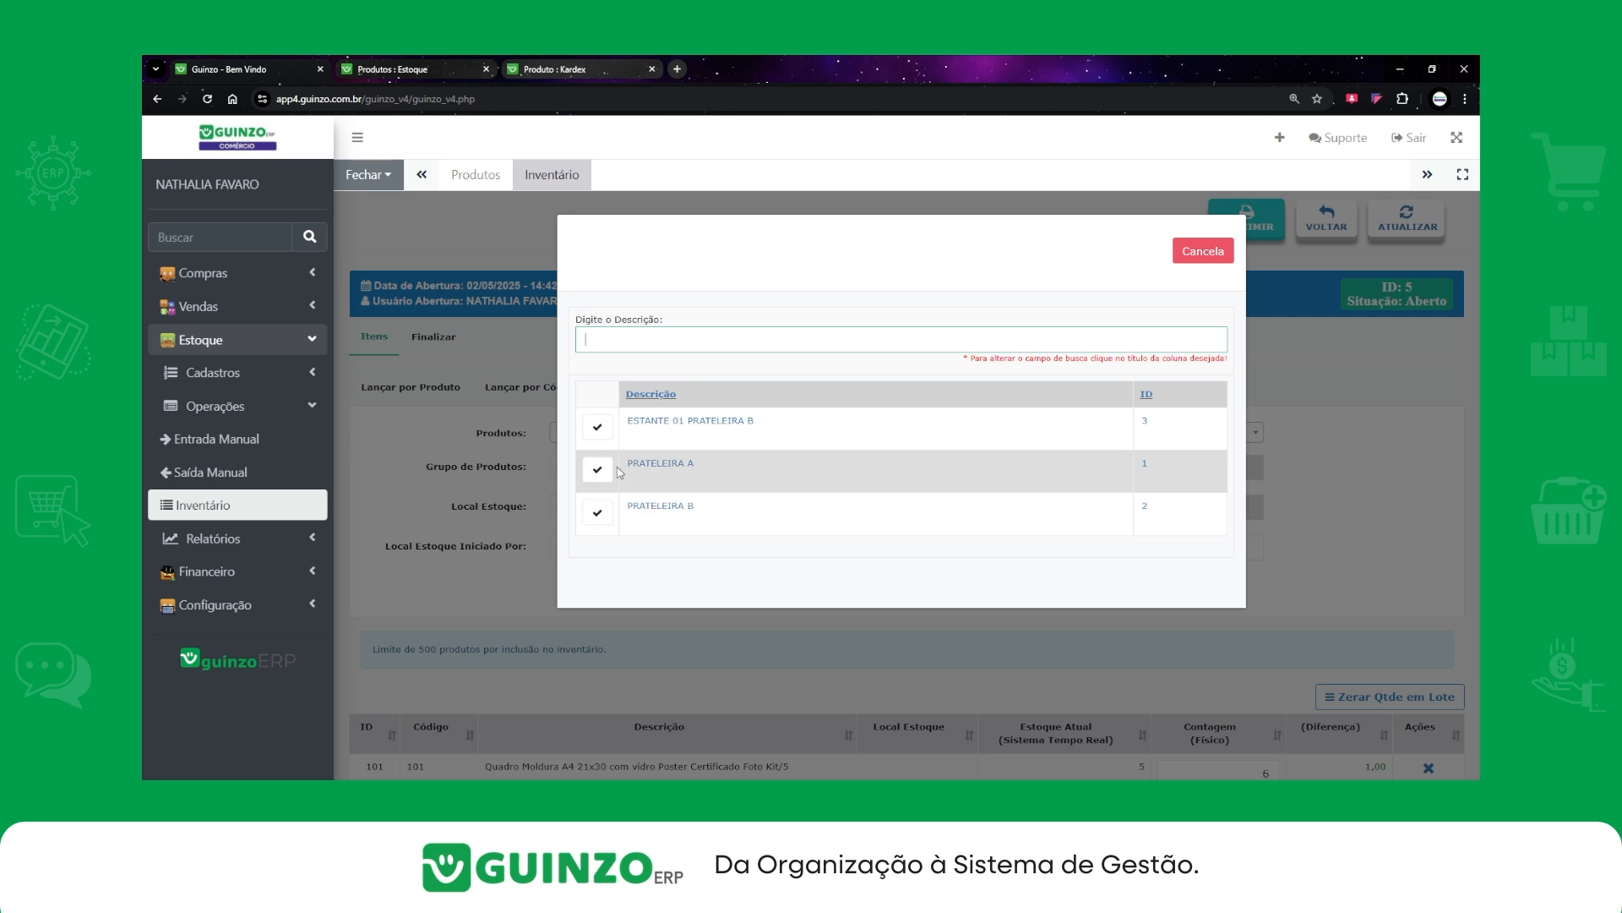
{"action": "left_click", "coordinate": [597, 470]}
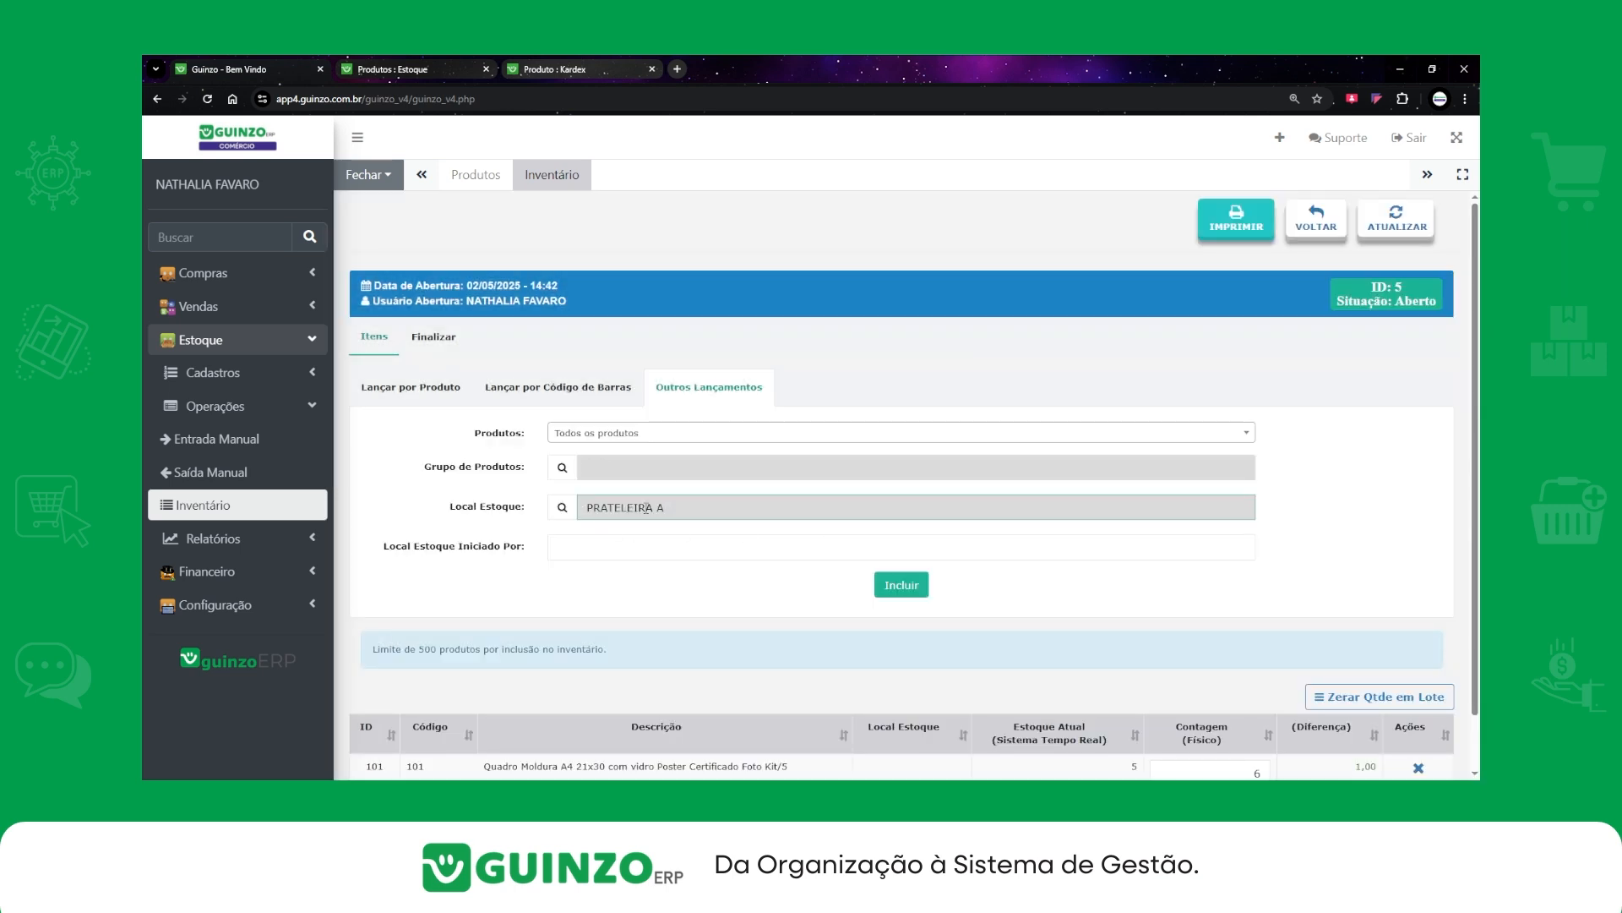
{"action": "left_click", "coordinate": [901, 585]}
Enter physical counts of 9 for product 41 and 11 for product 38 in the inventory list
{"action": "scroll", "coordinate": [886, 601], "scroll_direction": "down", "scroll_amount": 2}
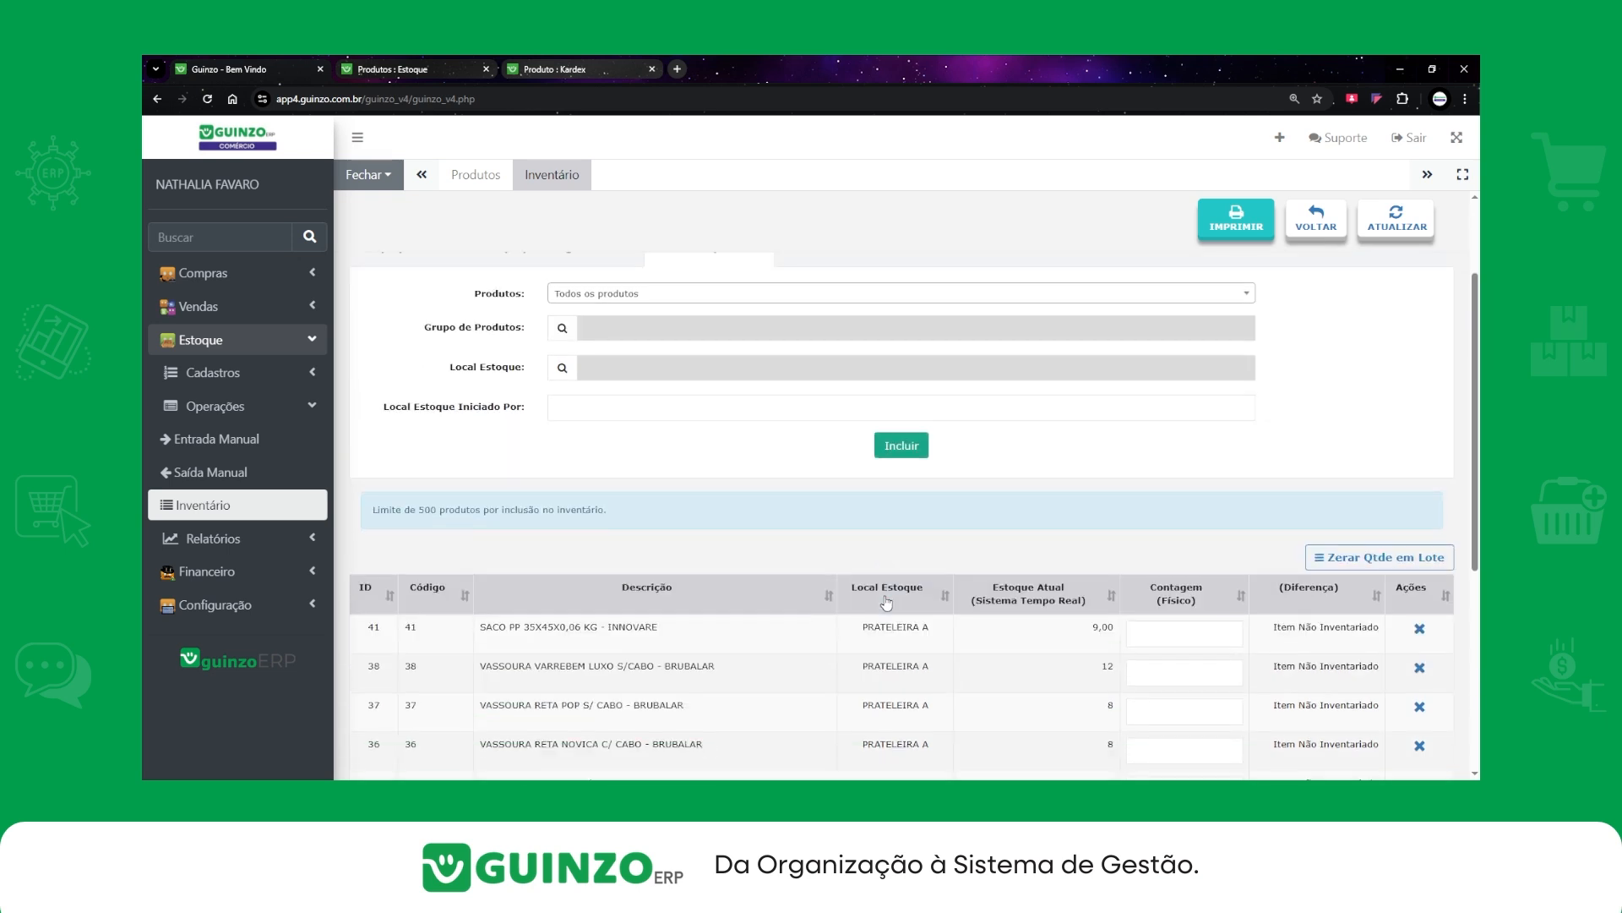
{"action": "scroll", "coordinate": [887, 601], "scroll_direction": "down", "scroll_amount": 5}
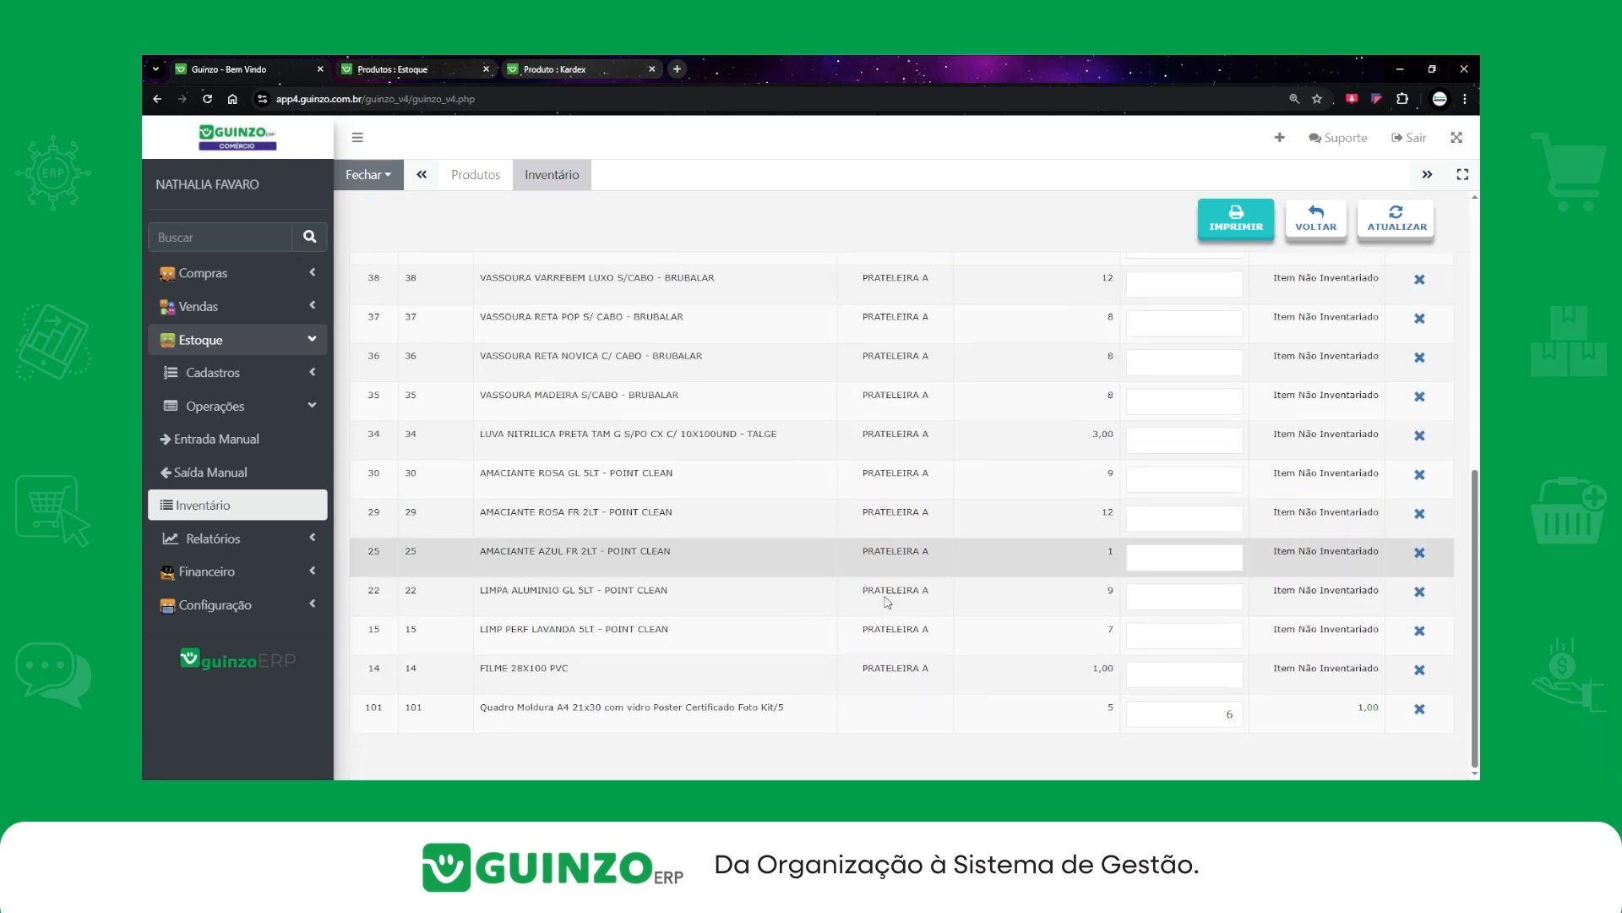
{"action": "scroll", "coordinate": [886, 601], "scroll_direction": "up", "scroll_amount": 3}
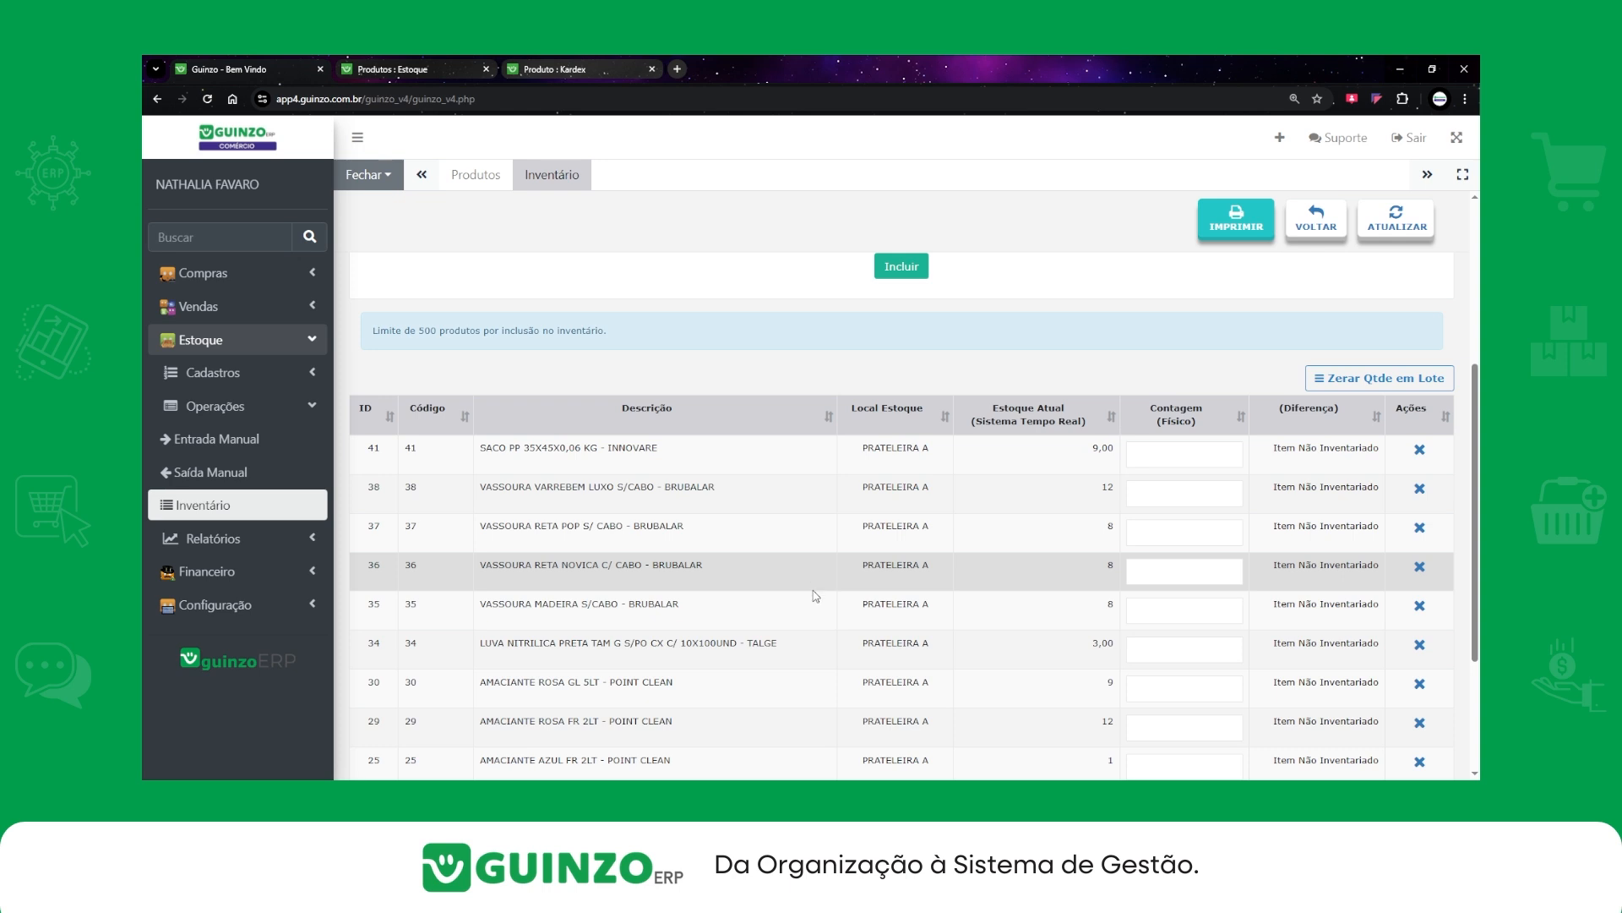
{"action": "scroll", "coordinate": [816, 596], "scroll_direction": "down", "scroll_amount": 1}
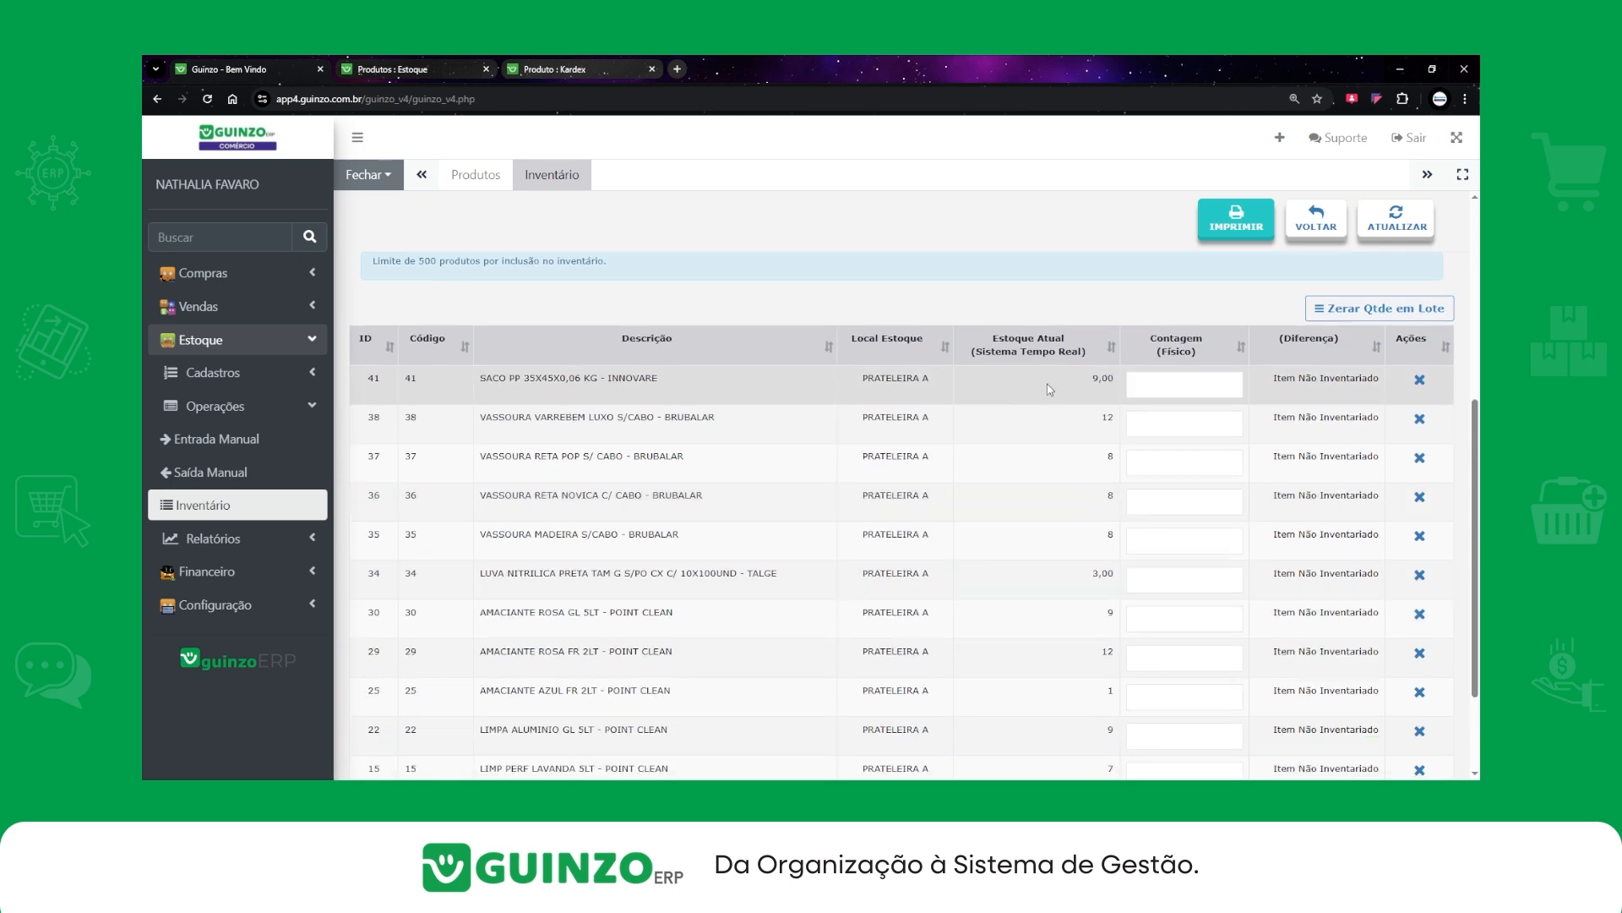
{"action": "scroll", "coordinate": [991, 472], "scroll_direction": "down", "scroll_amount": 1}
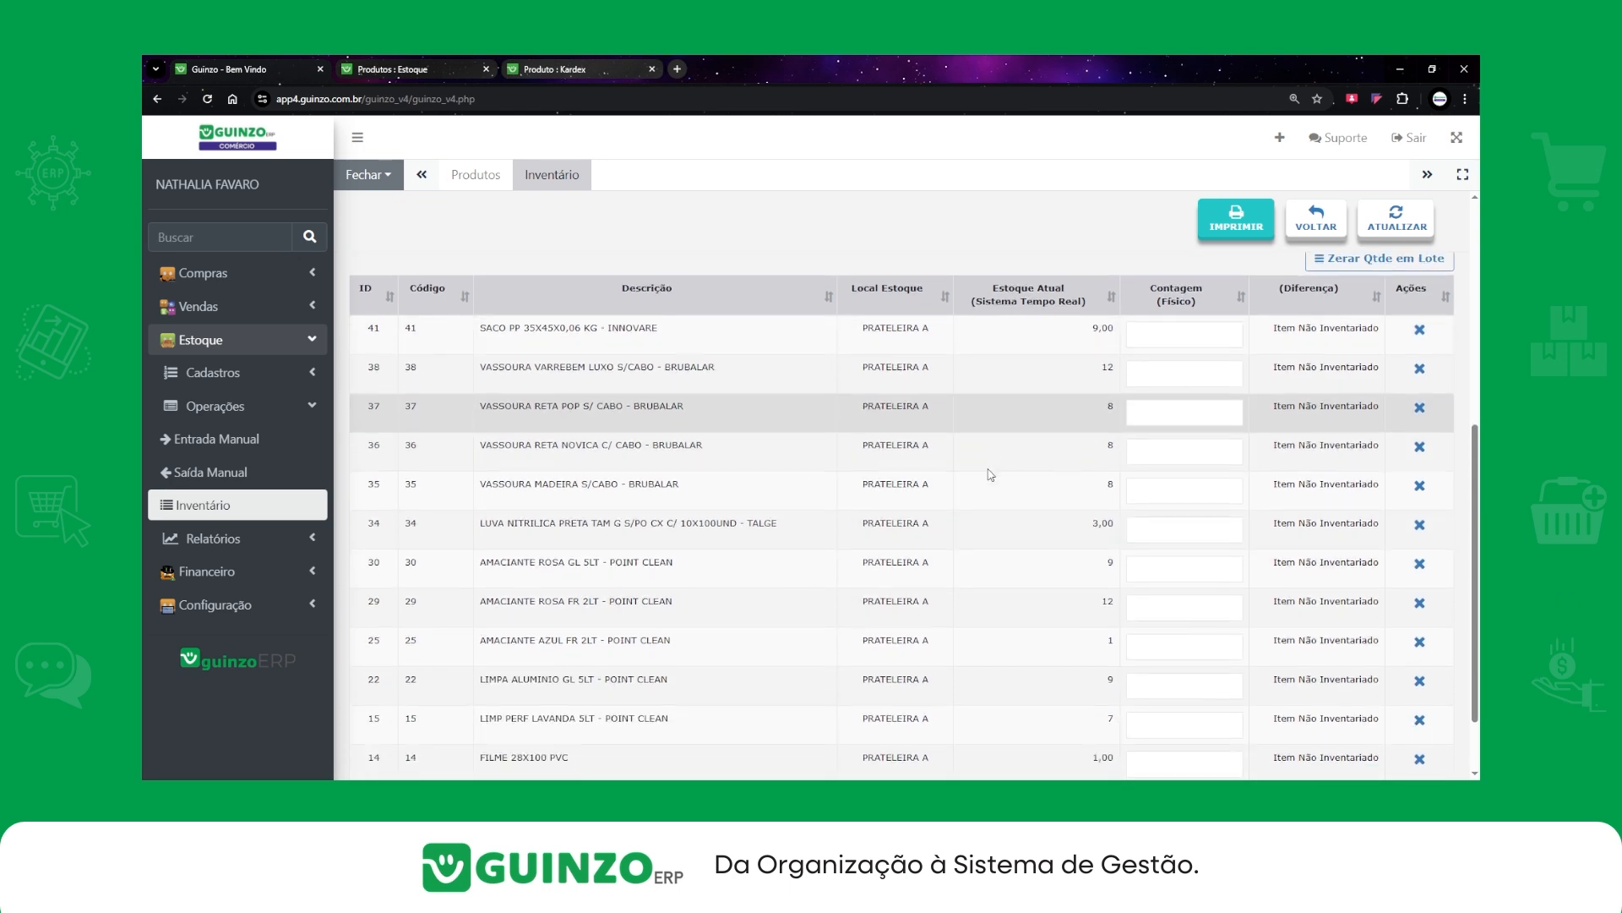
{"action": "scroll", "coordinate": [988, 470], "scroll_direction": "down", "scroll_amount": 1}
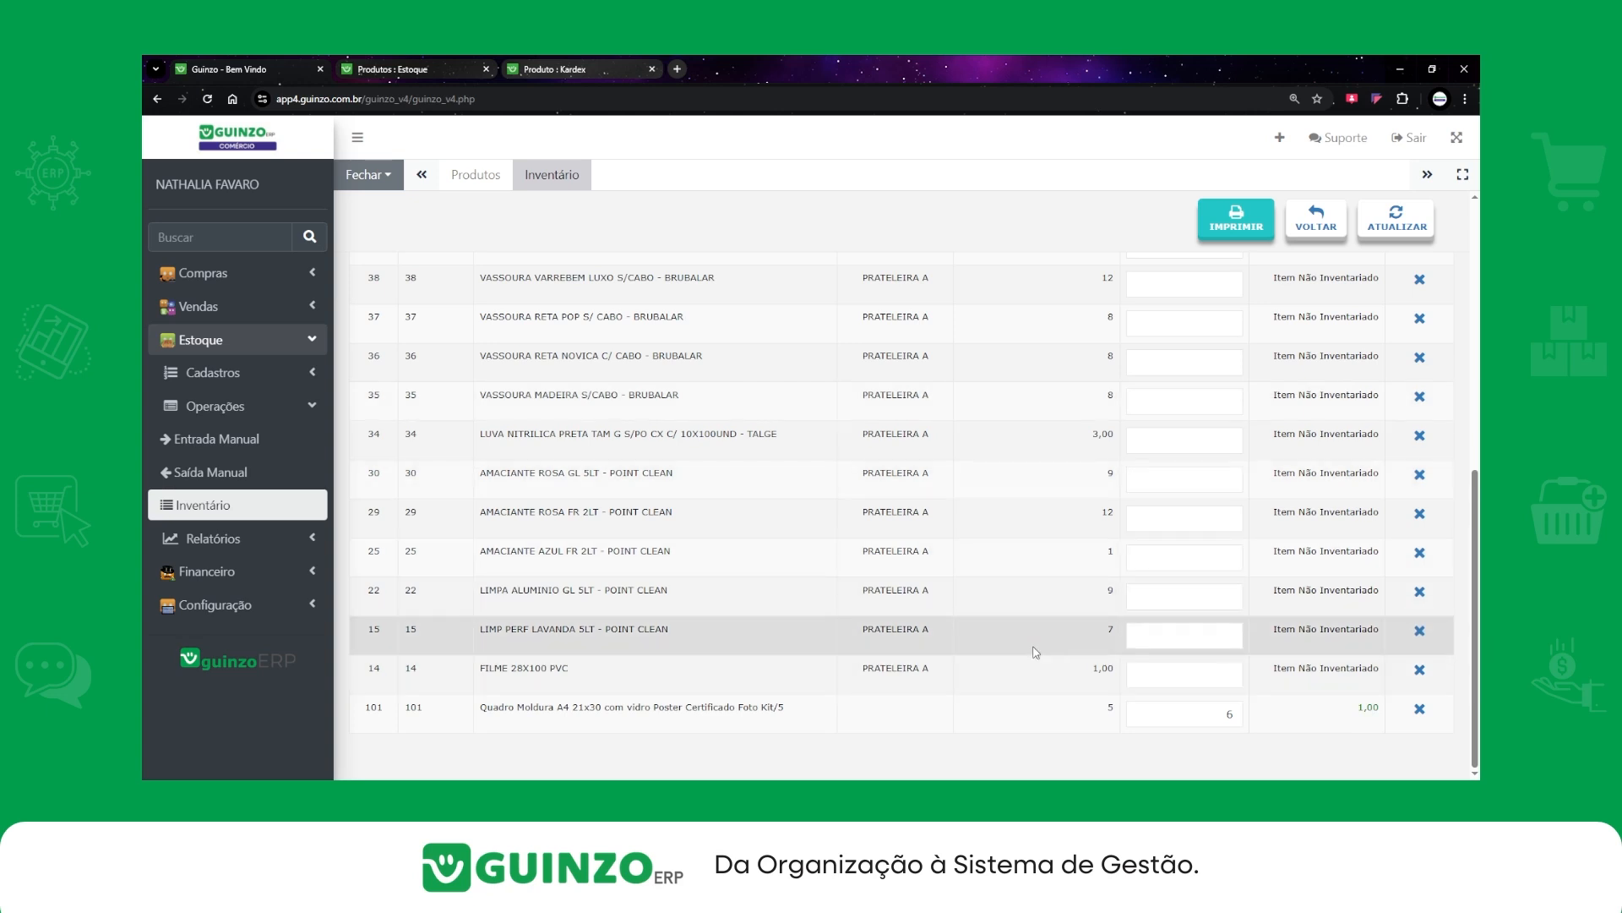
{"action": "scroll", "coordinate": [1036, 651], "scroll_direction": "up", "scroll_amount": 2}
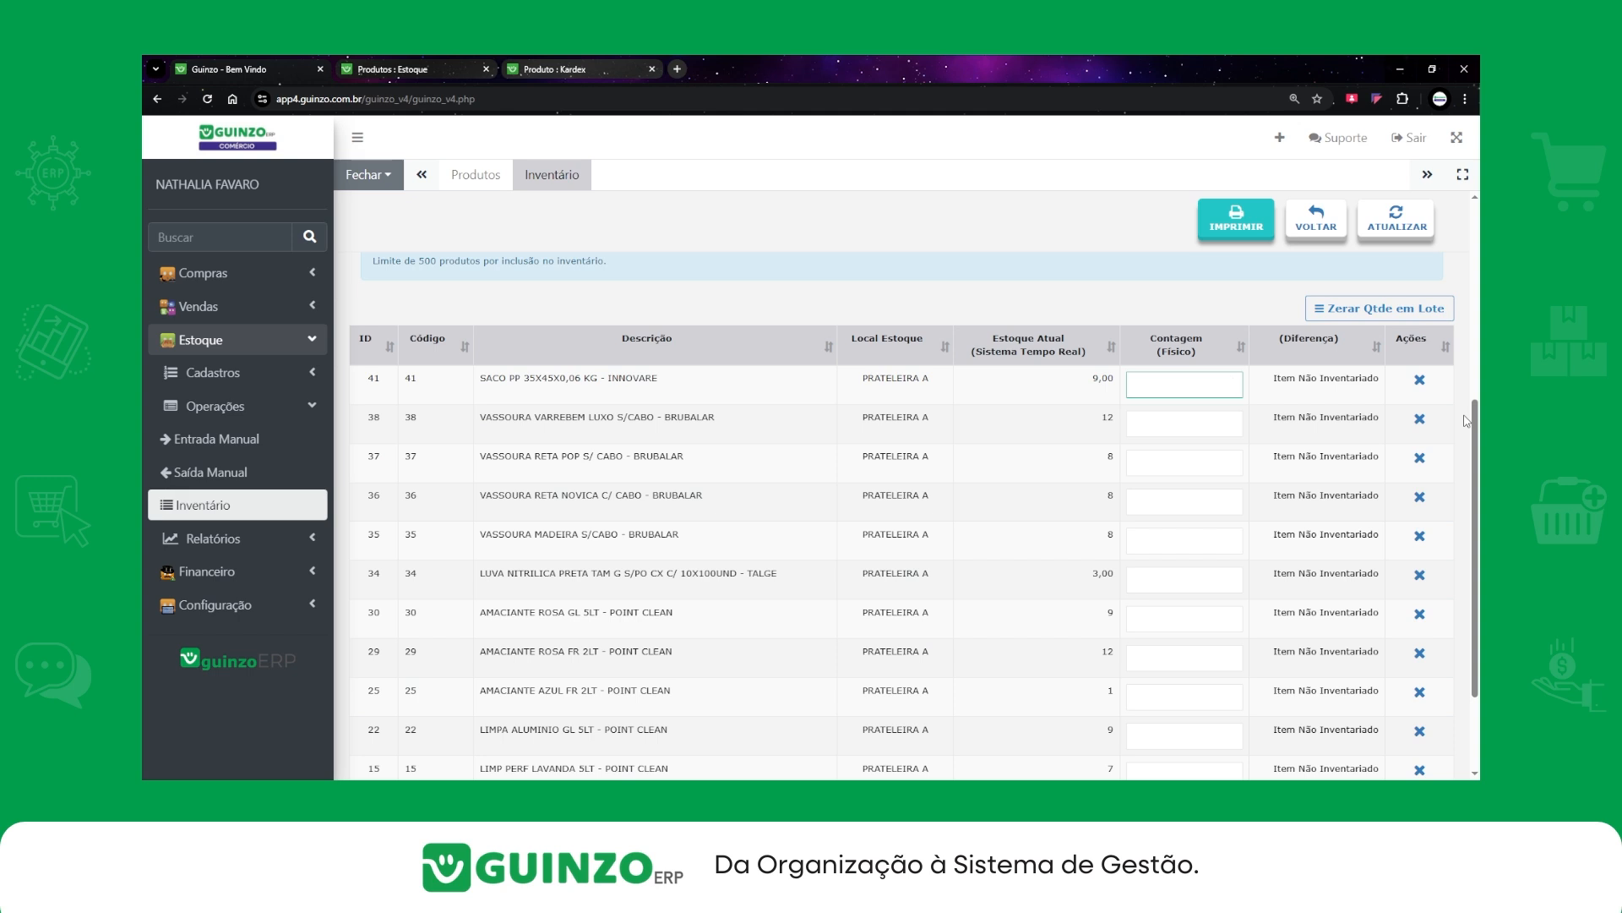
{"action": "left_click", "coordinate": [1177, 418]}
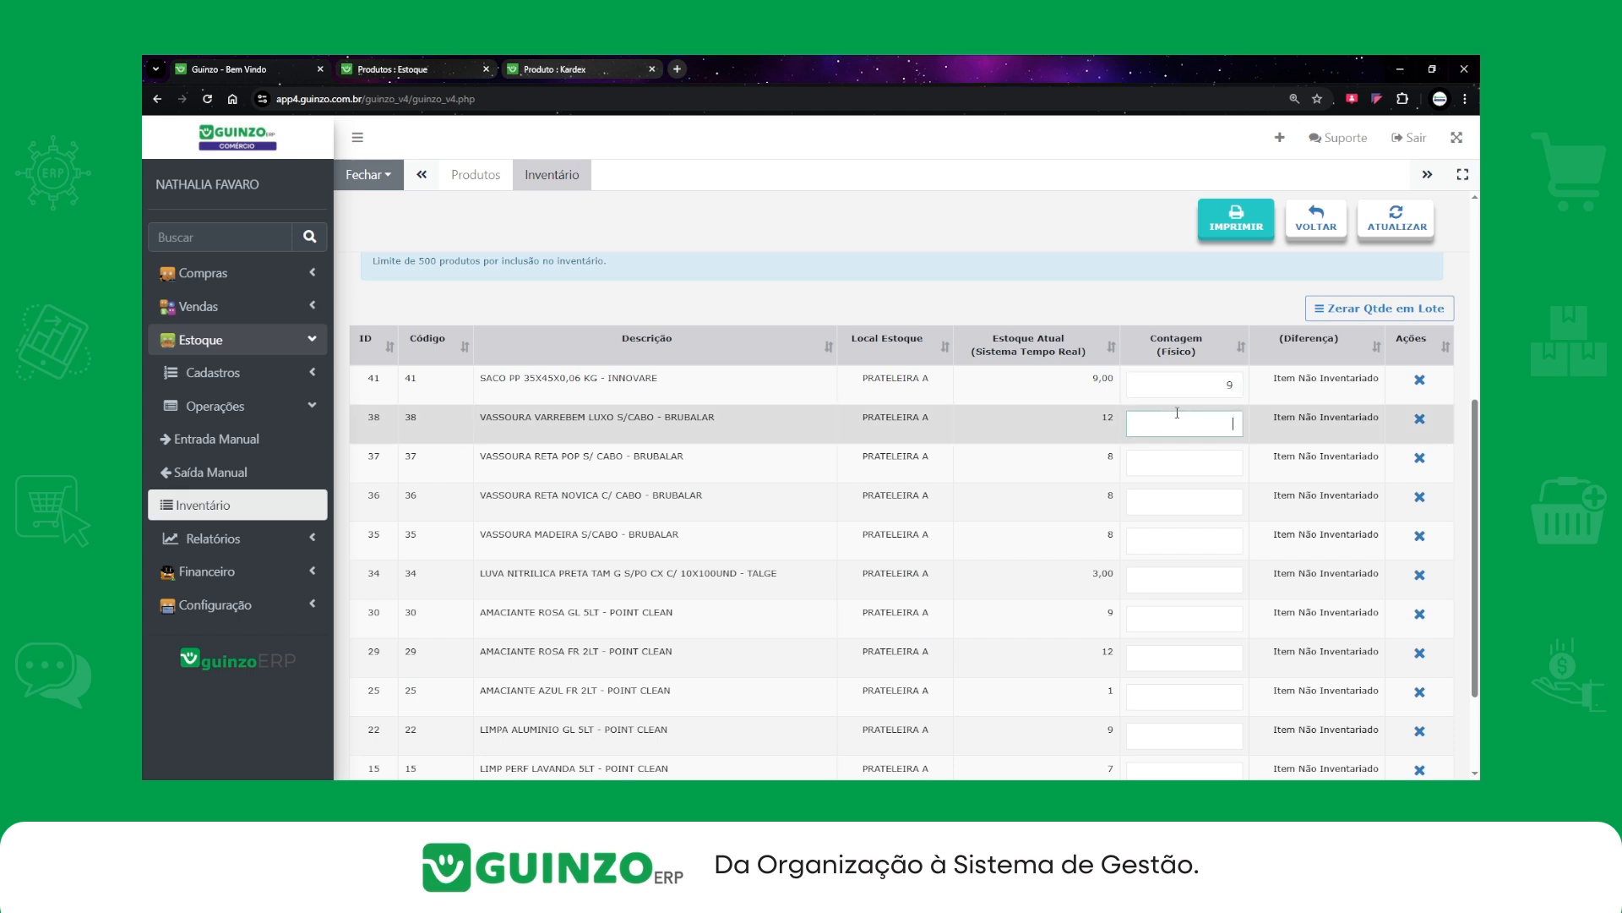
{"action": "key", "text": "Tab"}
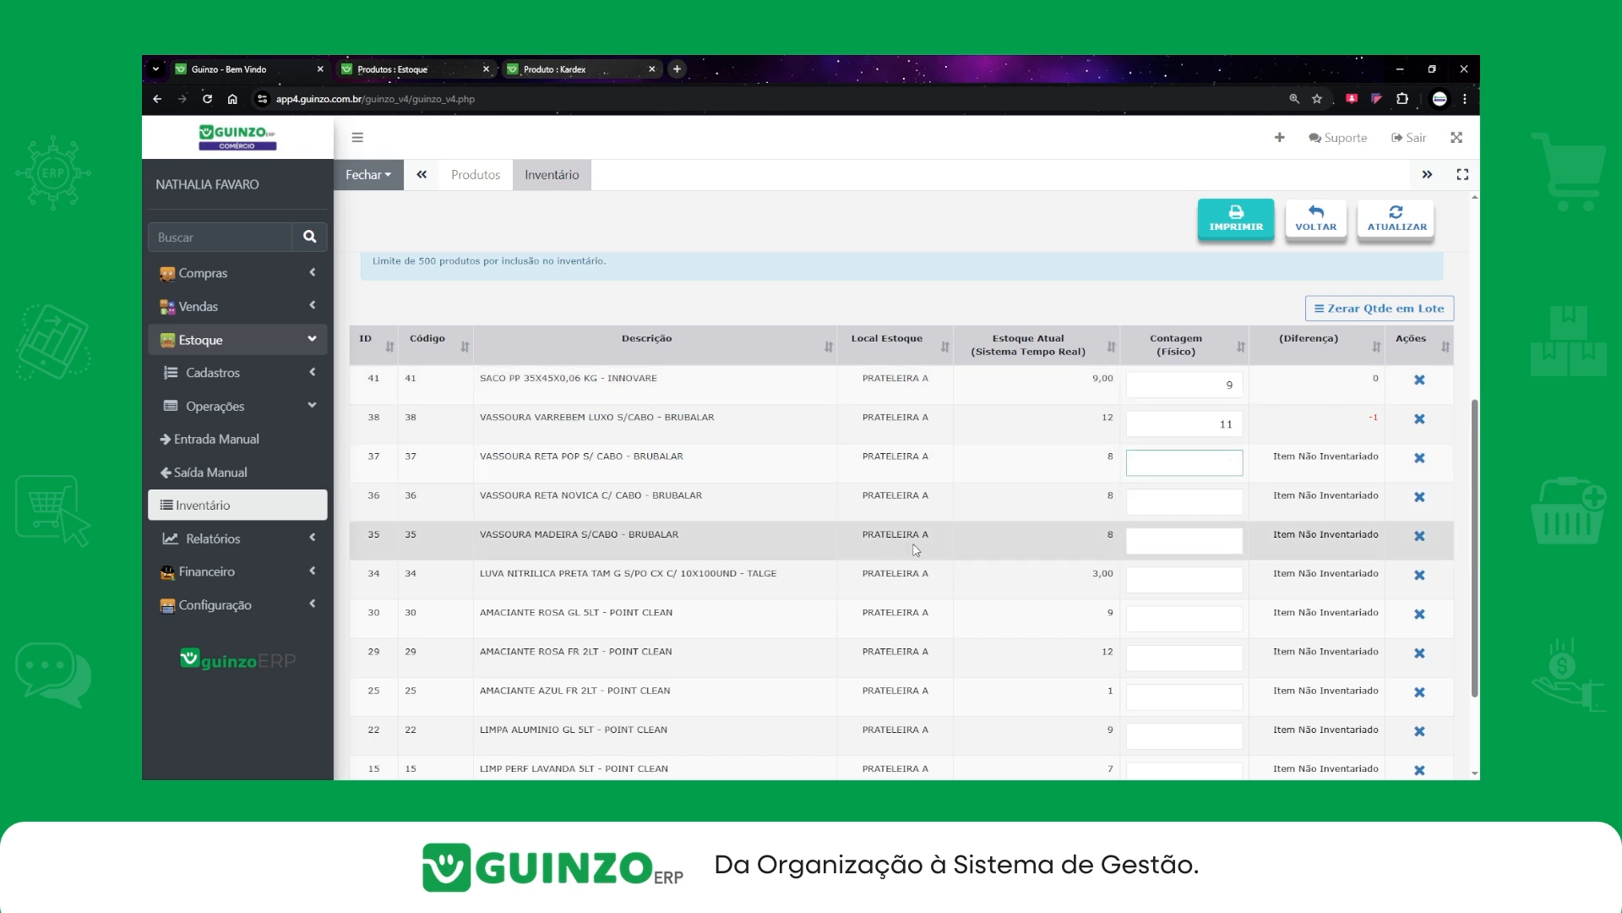
Enter a physical count of 8 for each of products 37, 36 and 35 in the inventory list
{"action": "scroll", "coordinate": [963, 507], "scroll_direction": "down", "scroll_amount": 2}
{"action": "left_click_drag", "start_coordinate": [1272, 318], "coordinate": [1347, 321]}
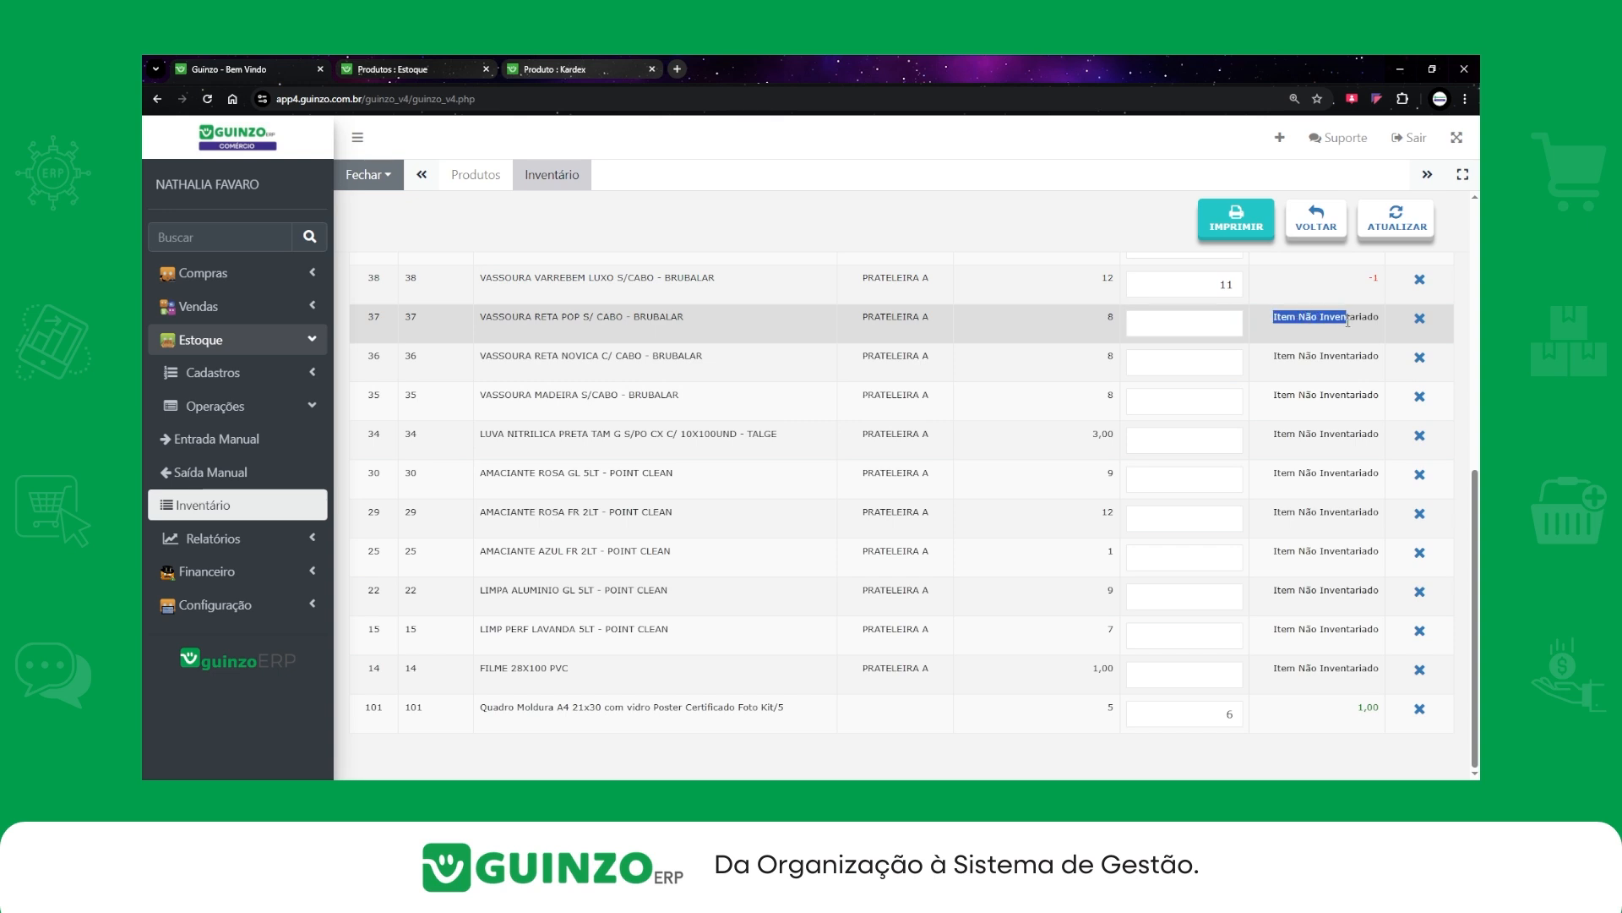
{"action": "left_click", "coordinate": [1200, 328]}
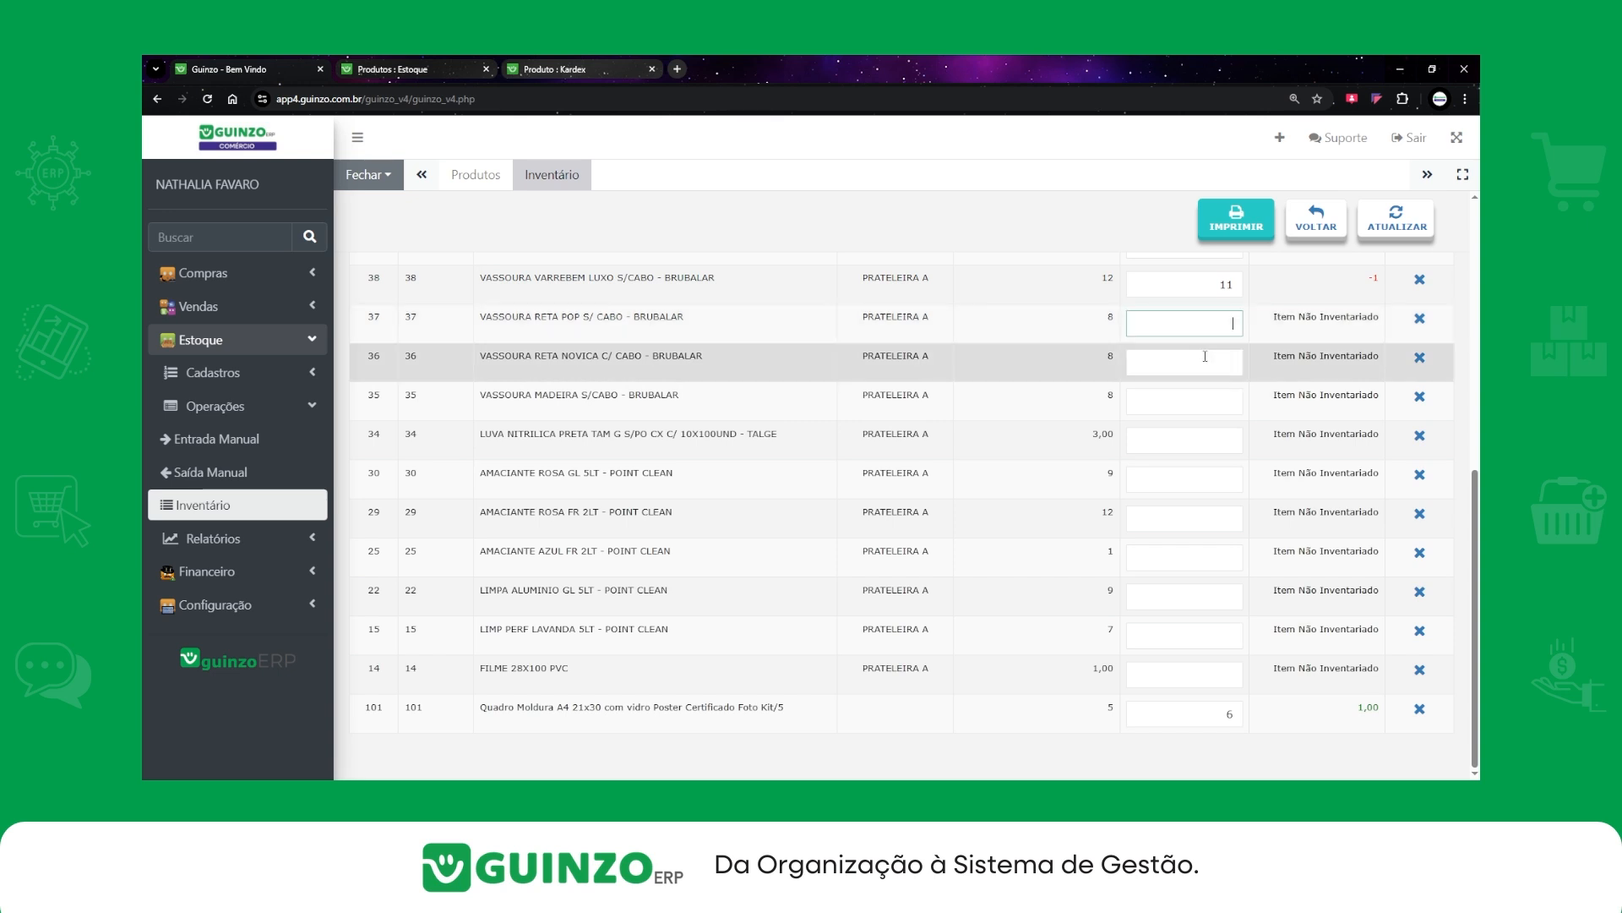
{"action": "type", "text": "8"}
{"action": "left_click", "coordinate": [1215, 368]}
{"action": "type", "text": "8"}
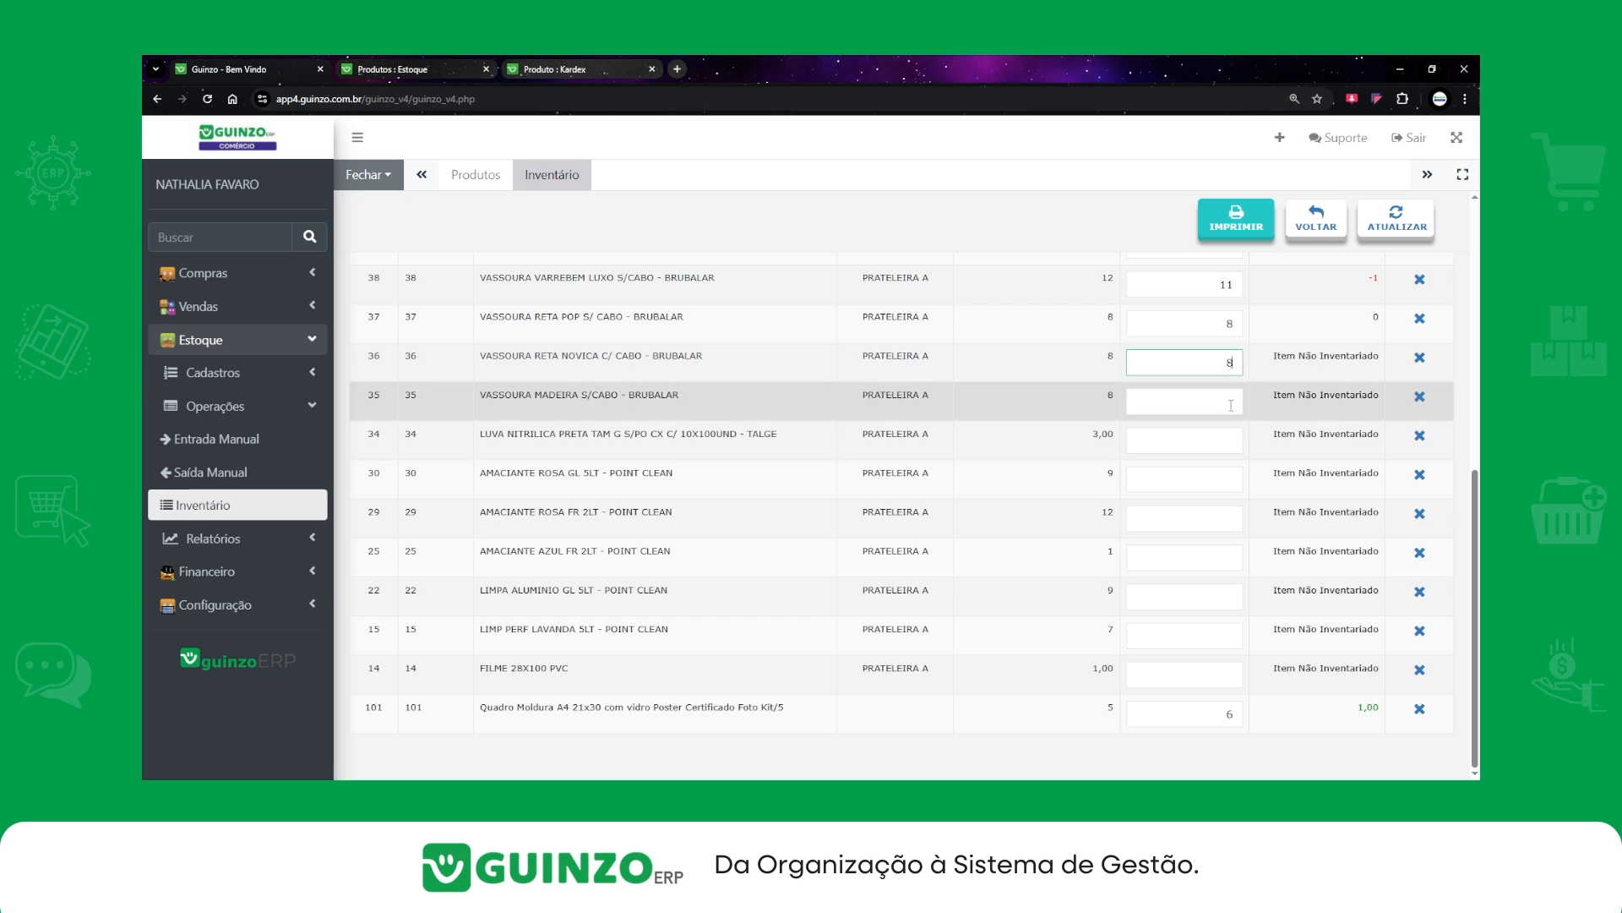
{"action": "left_click", "coordinate": [1231, 406]}
{"action": "type", "text": "8"}
Enter physical counts of 3 for product 34, 8 for product 30 and 11 for product 29
{"action": "left_click", "coordinate": [1232, 438]}
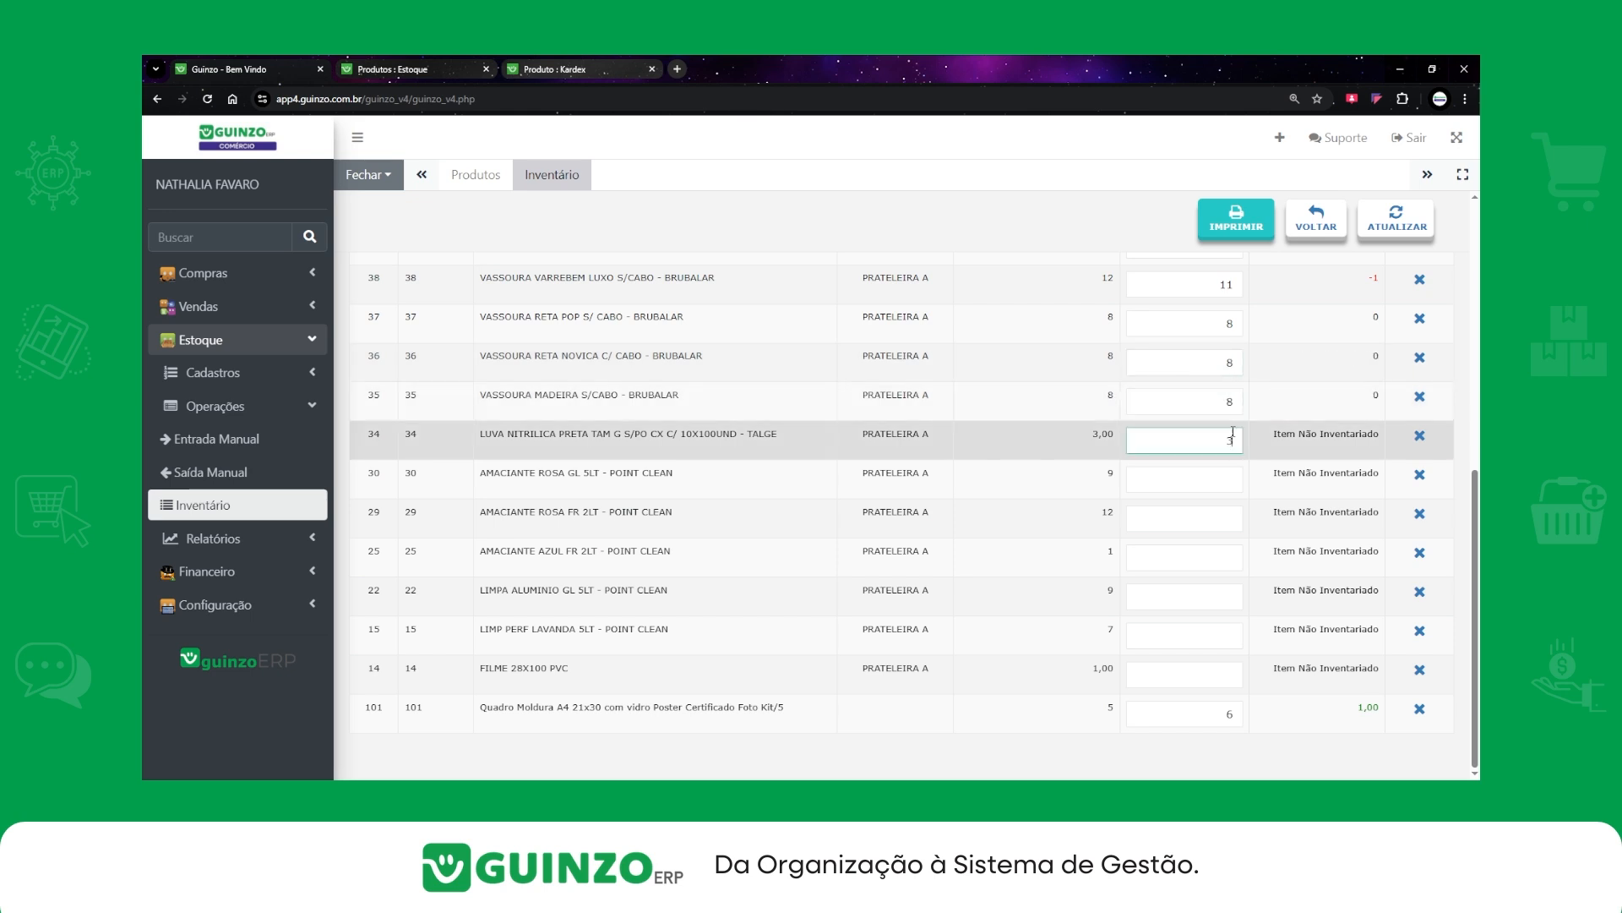
{"action": "left_click", "coordinate": [1208, 475]}
{"action": "type", "text": "8"}
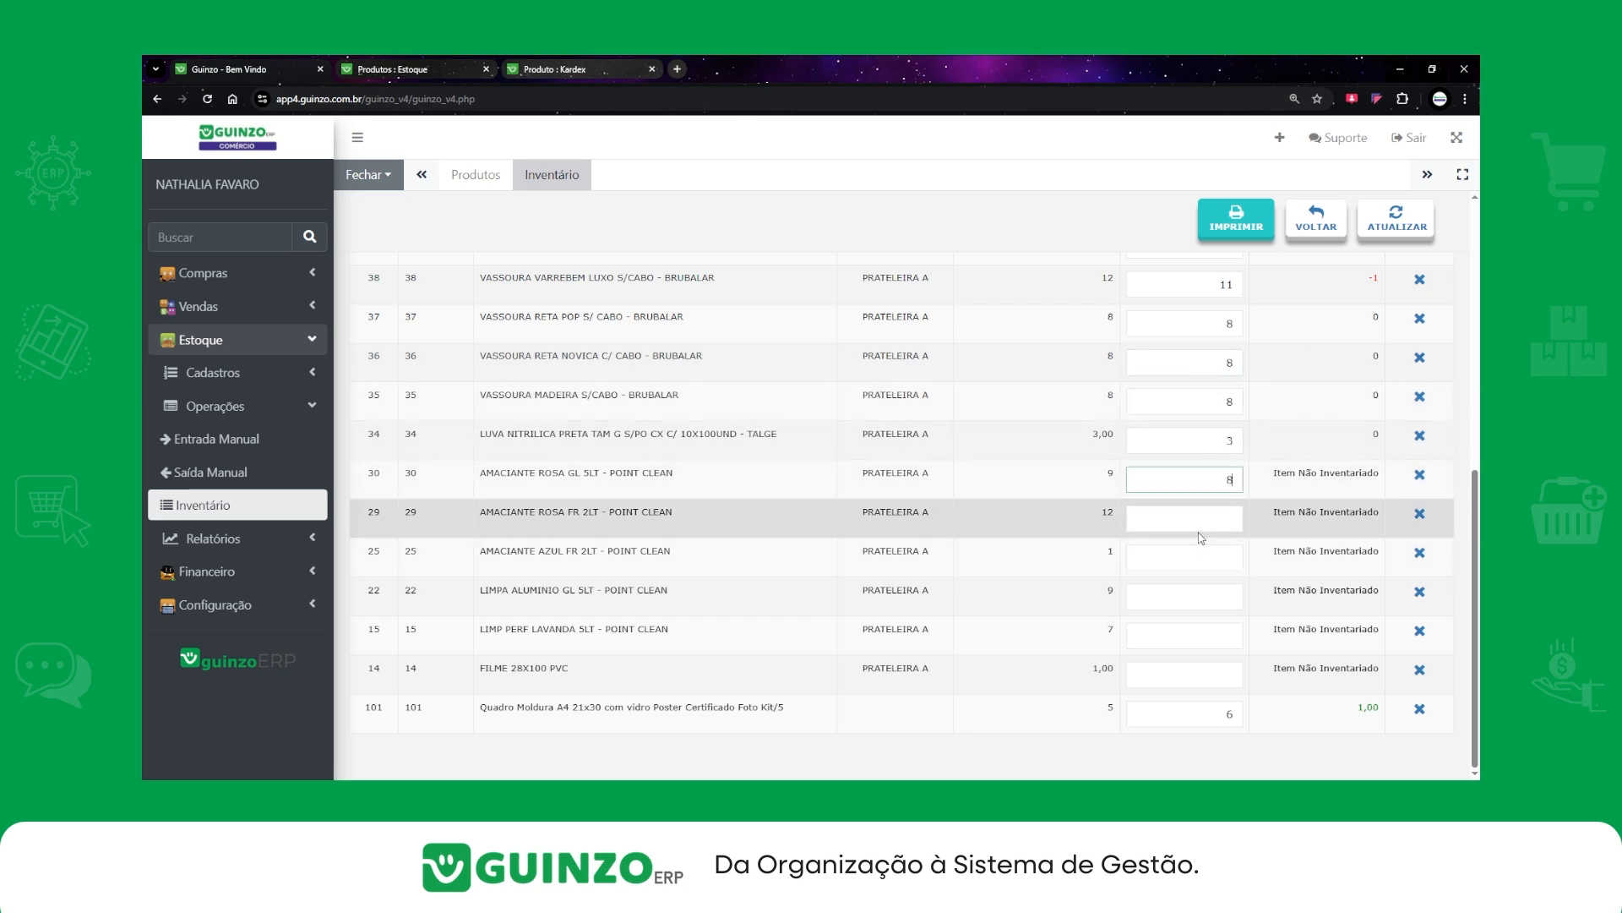
{"action": "left_click", "coordinate": [1200, 520]}
{"action": "type", "text": "11"}
Enter physical counts of 1 for product 25, 9 for product 22, 6 for product 15 and 0 for product 14
{"action": "left_click", "coordinate": [1217, 557]}
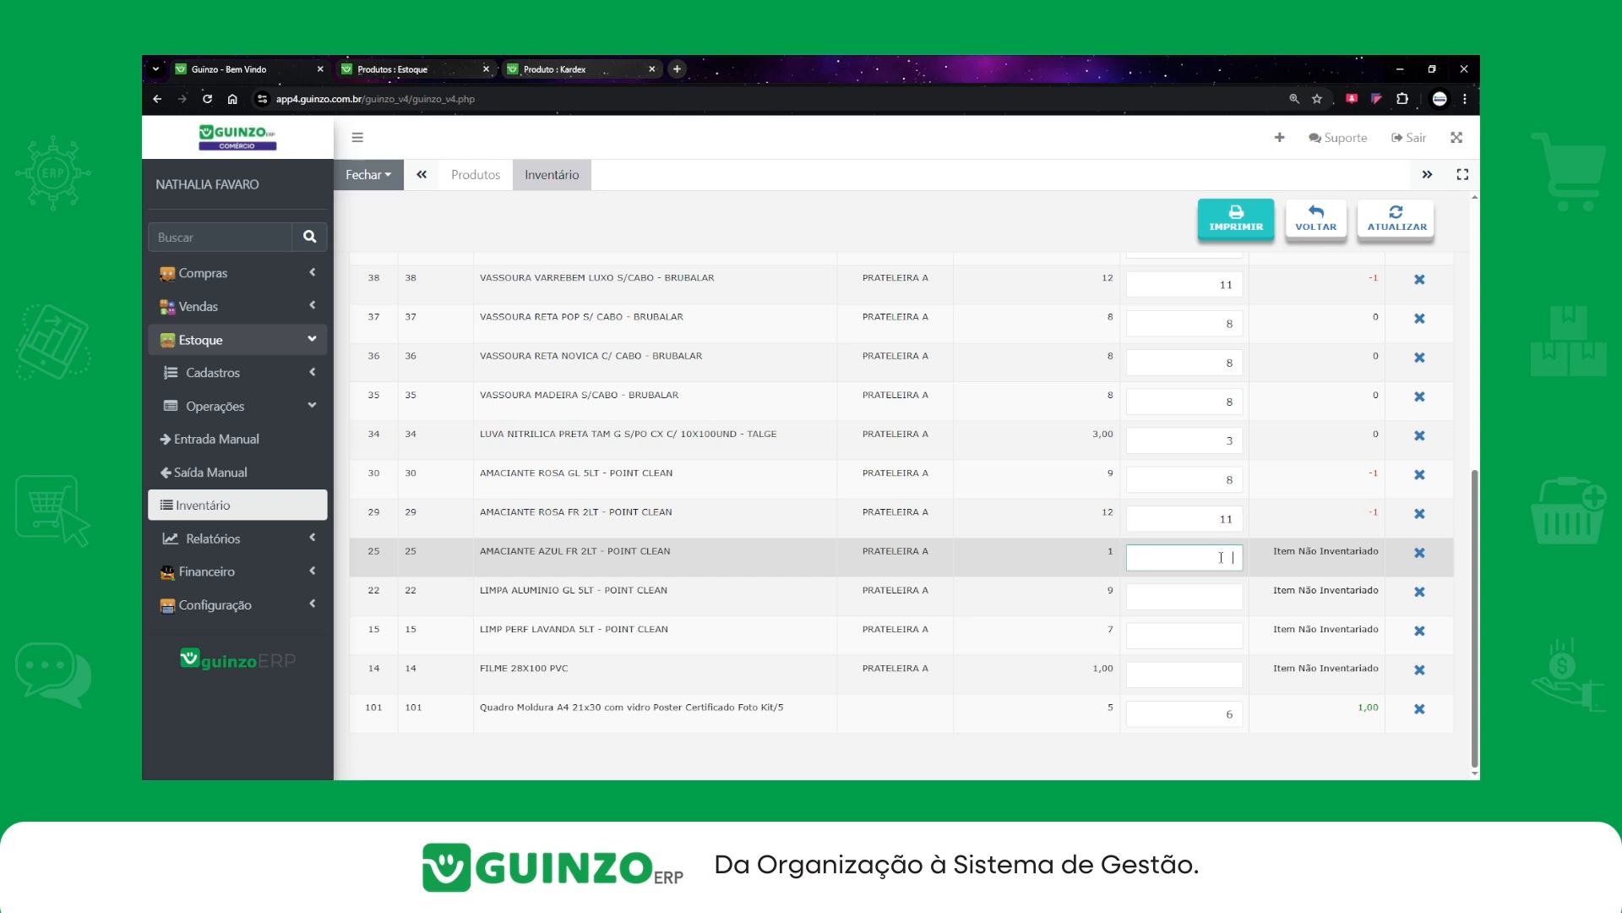
{"action": "type", "text": "1"}
{"action": "left_click", "coordinate": [1217, 596]}
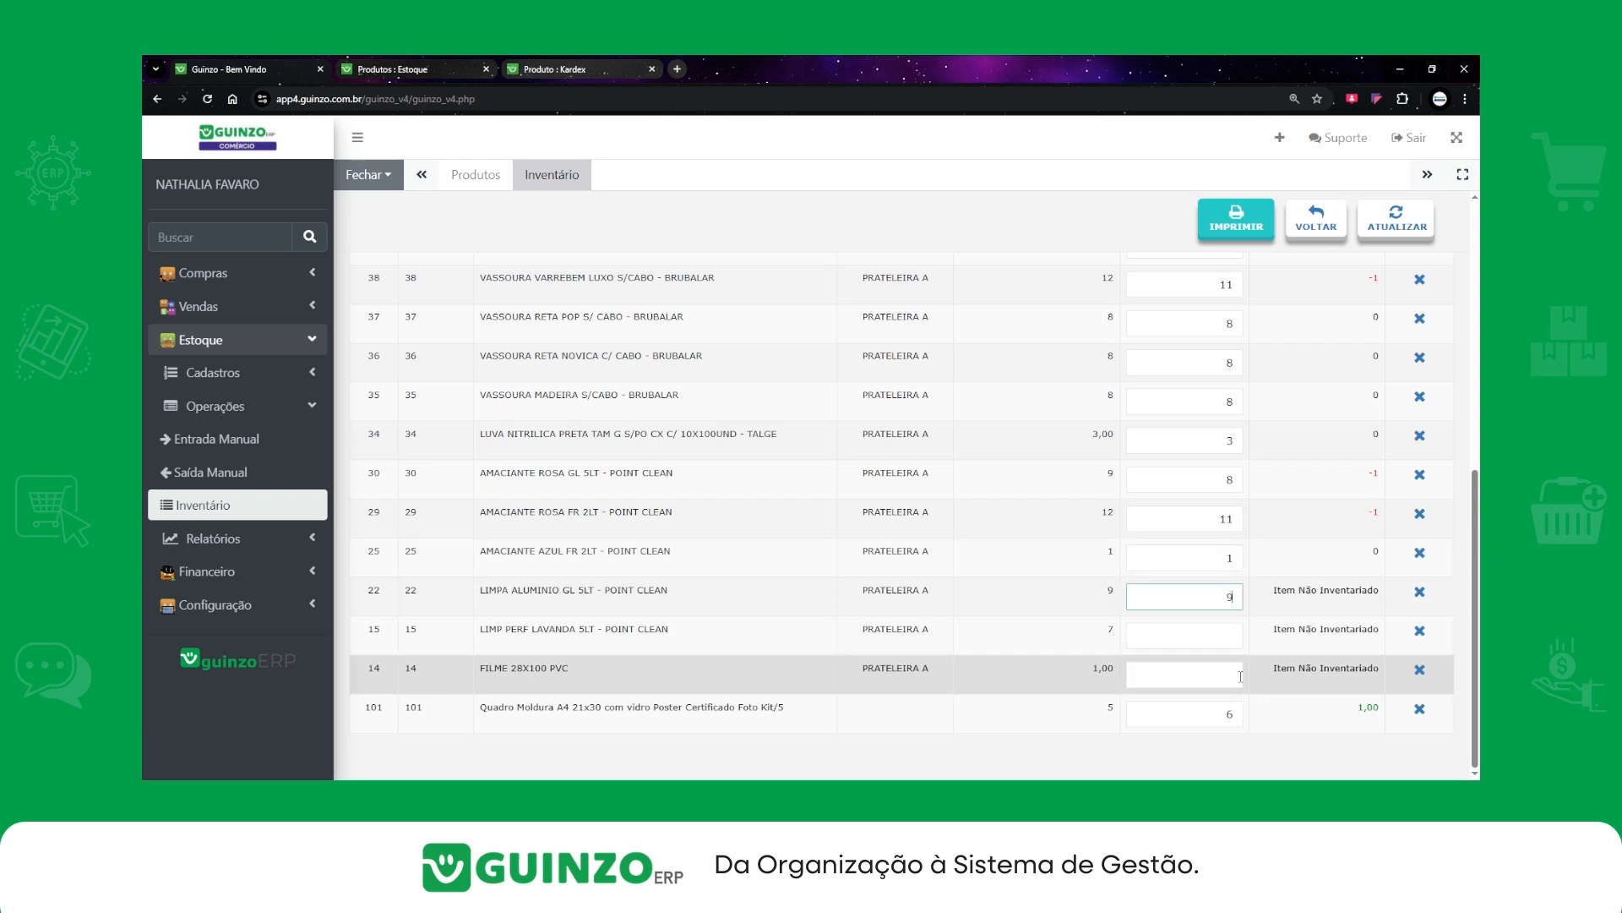
{"action": "left_click", "coordinate": [1211, 634]}
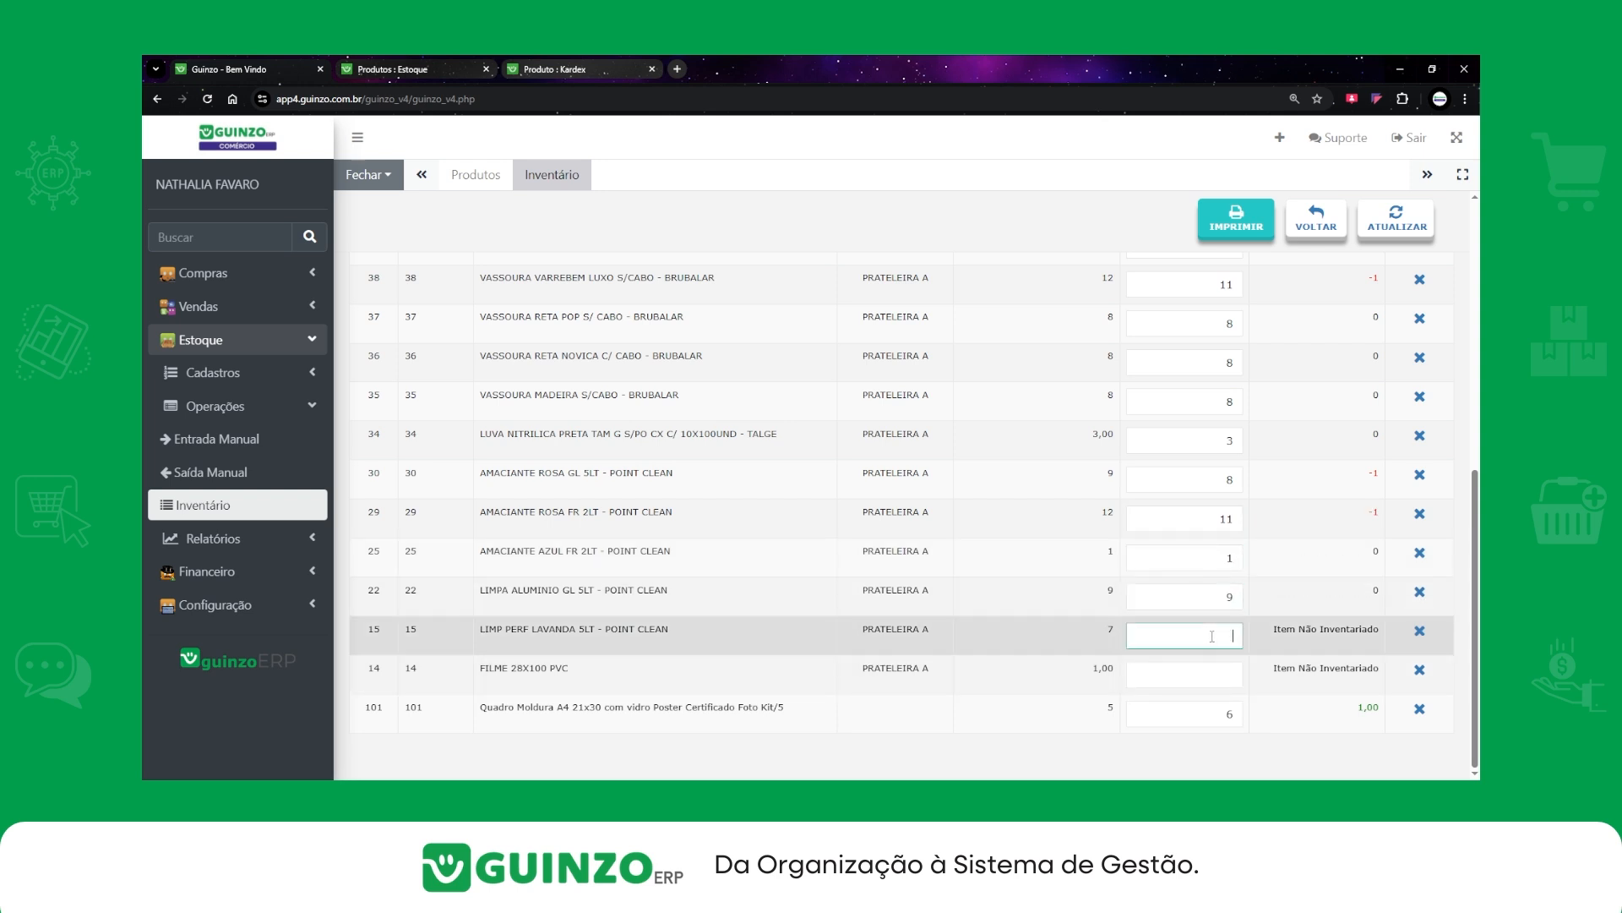
{"action": "type", "text": "6"}
{"action": "left_click", "coordinate": [1215, 673]}
{"action": "type", "text": "0"}
{"action": "left_click", "coordinate": [1210, 713]}
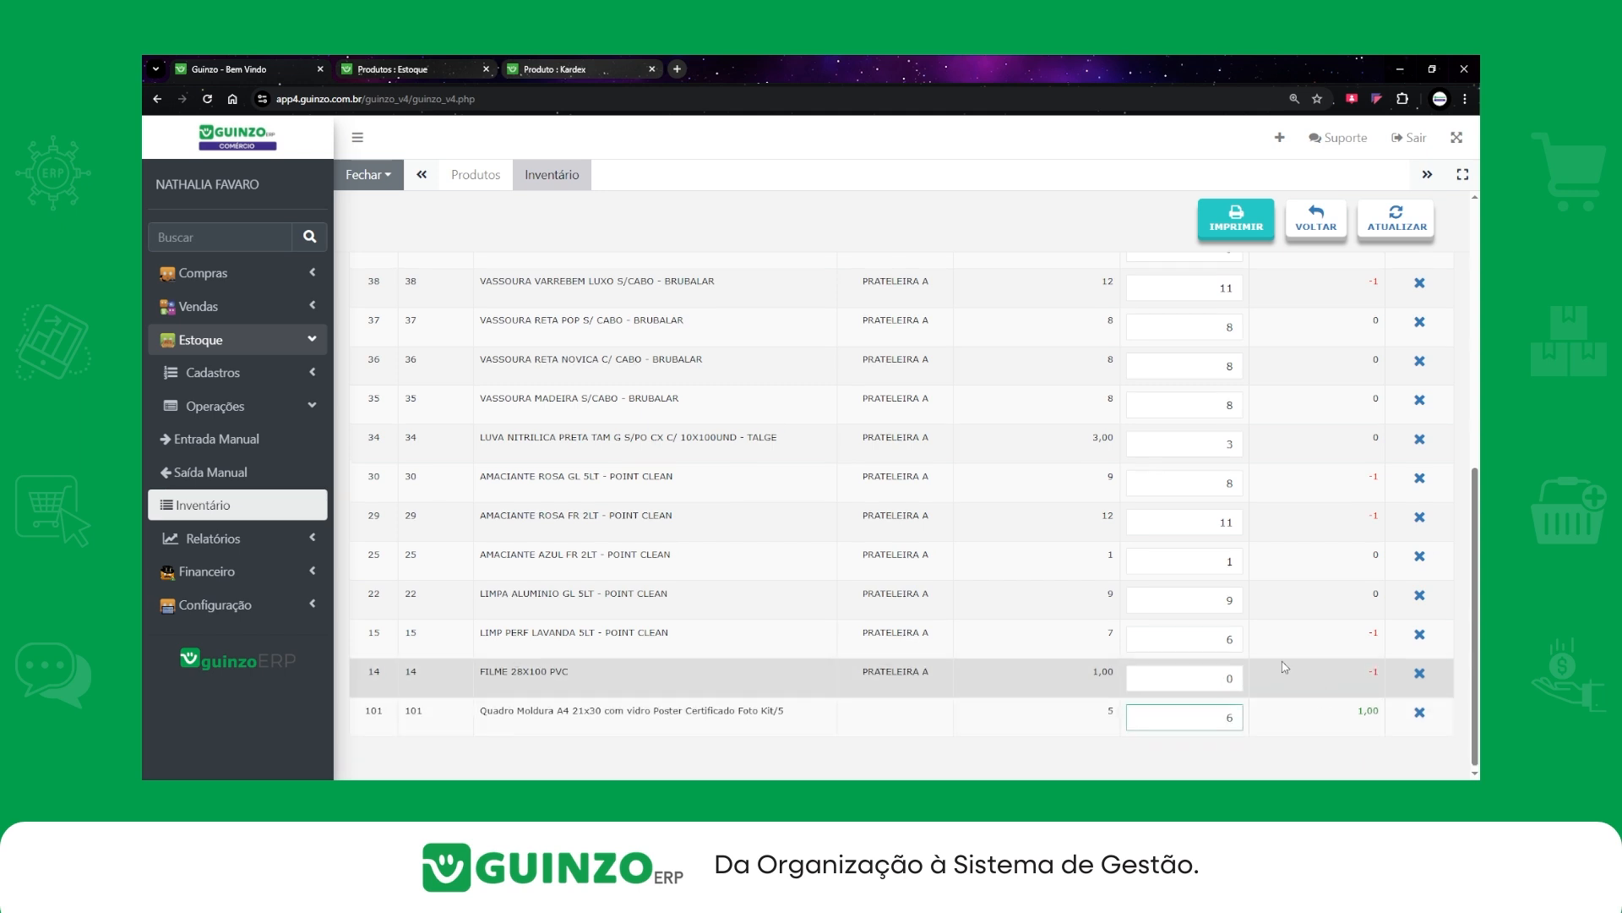
Go to the finalization of the counted inventory and enter INVENTARIO as its Histórico
{"action": "scroll", "coordinate": [1284, 666], "scroll_direction": "up", "scroll_amount": 3}
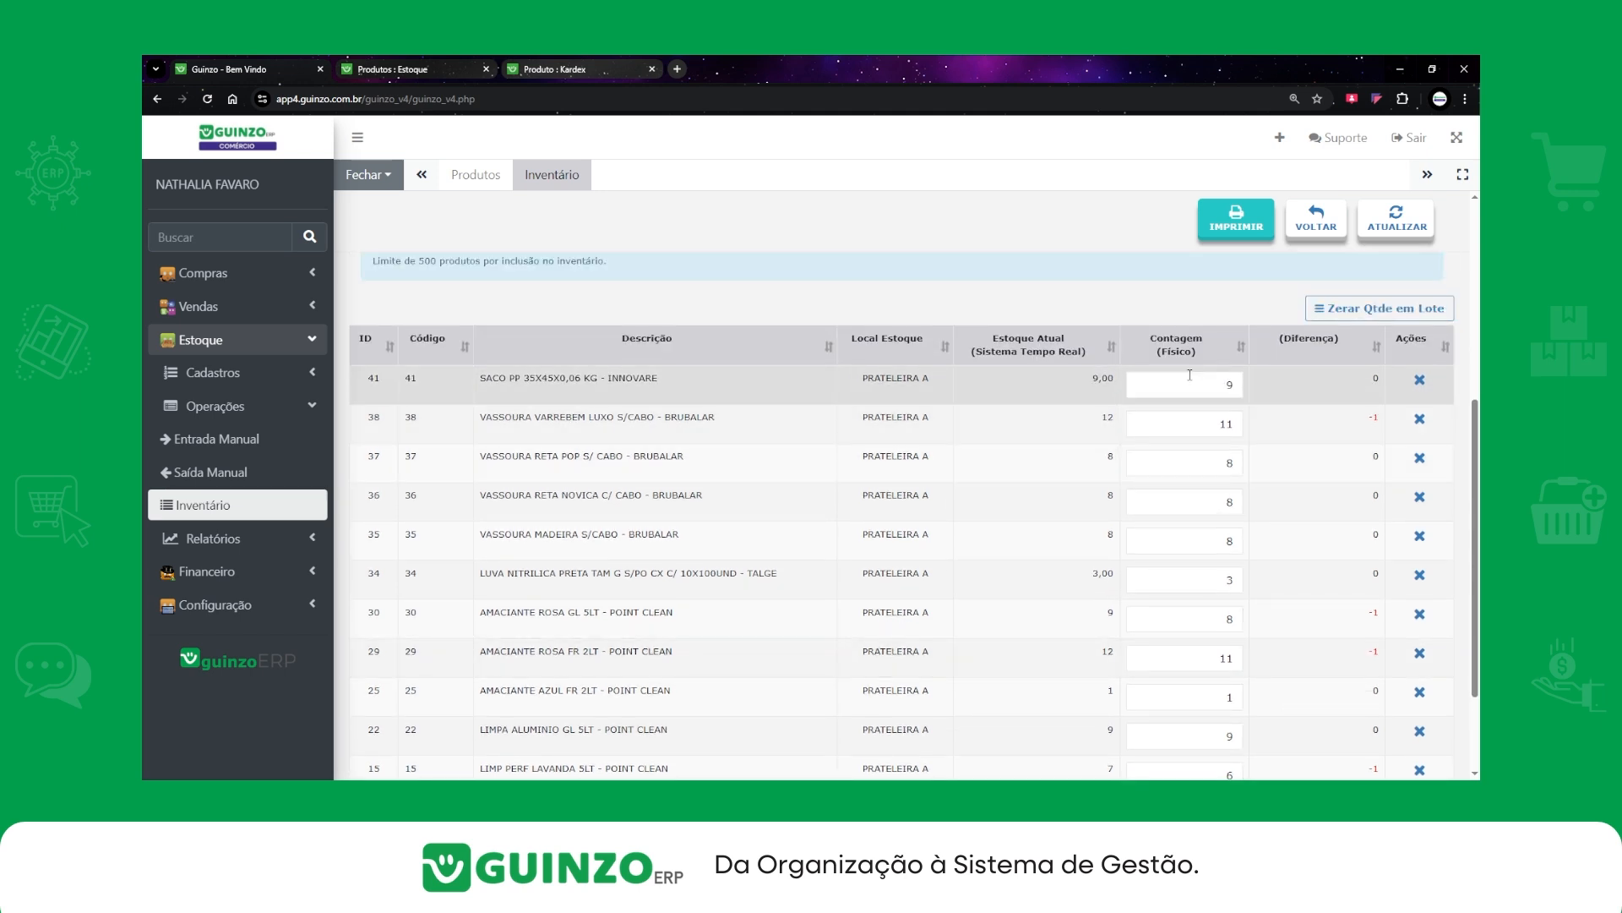
{"action": "scroll", "coordinate": [1217, 549], "scroll_direction": "down", "scroll_amount": 3}
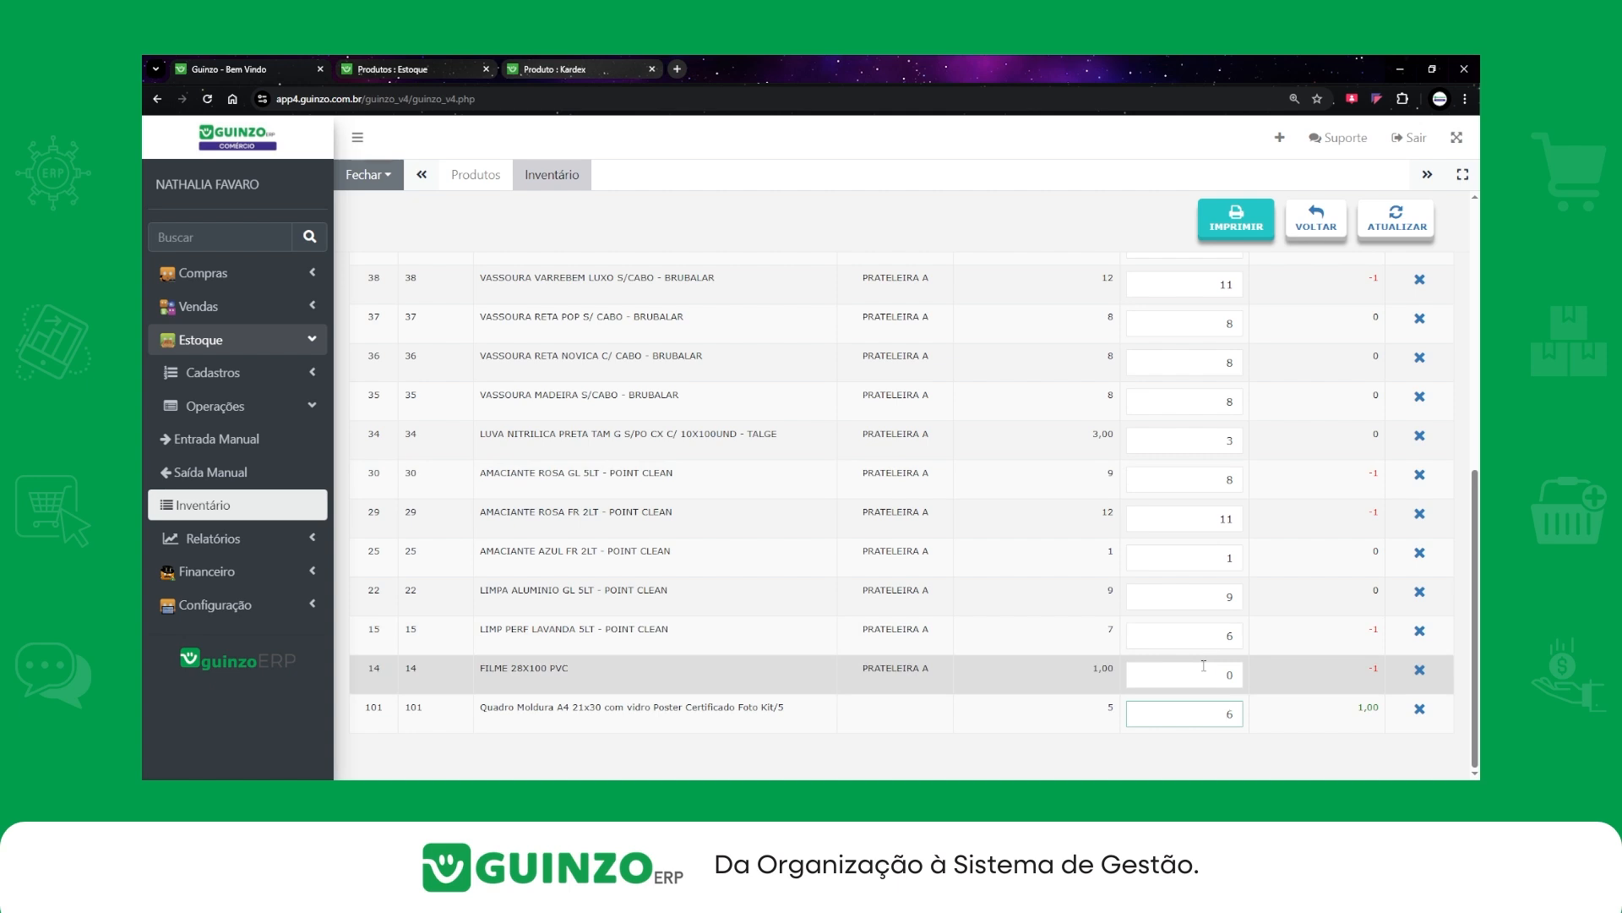
{"action": "scroll", "coordinate": [1098, 507], "scroll_direction": "up", "scroll_amount": 3}
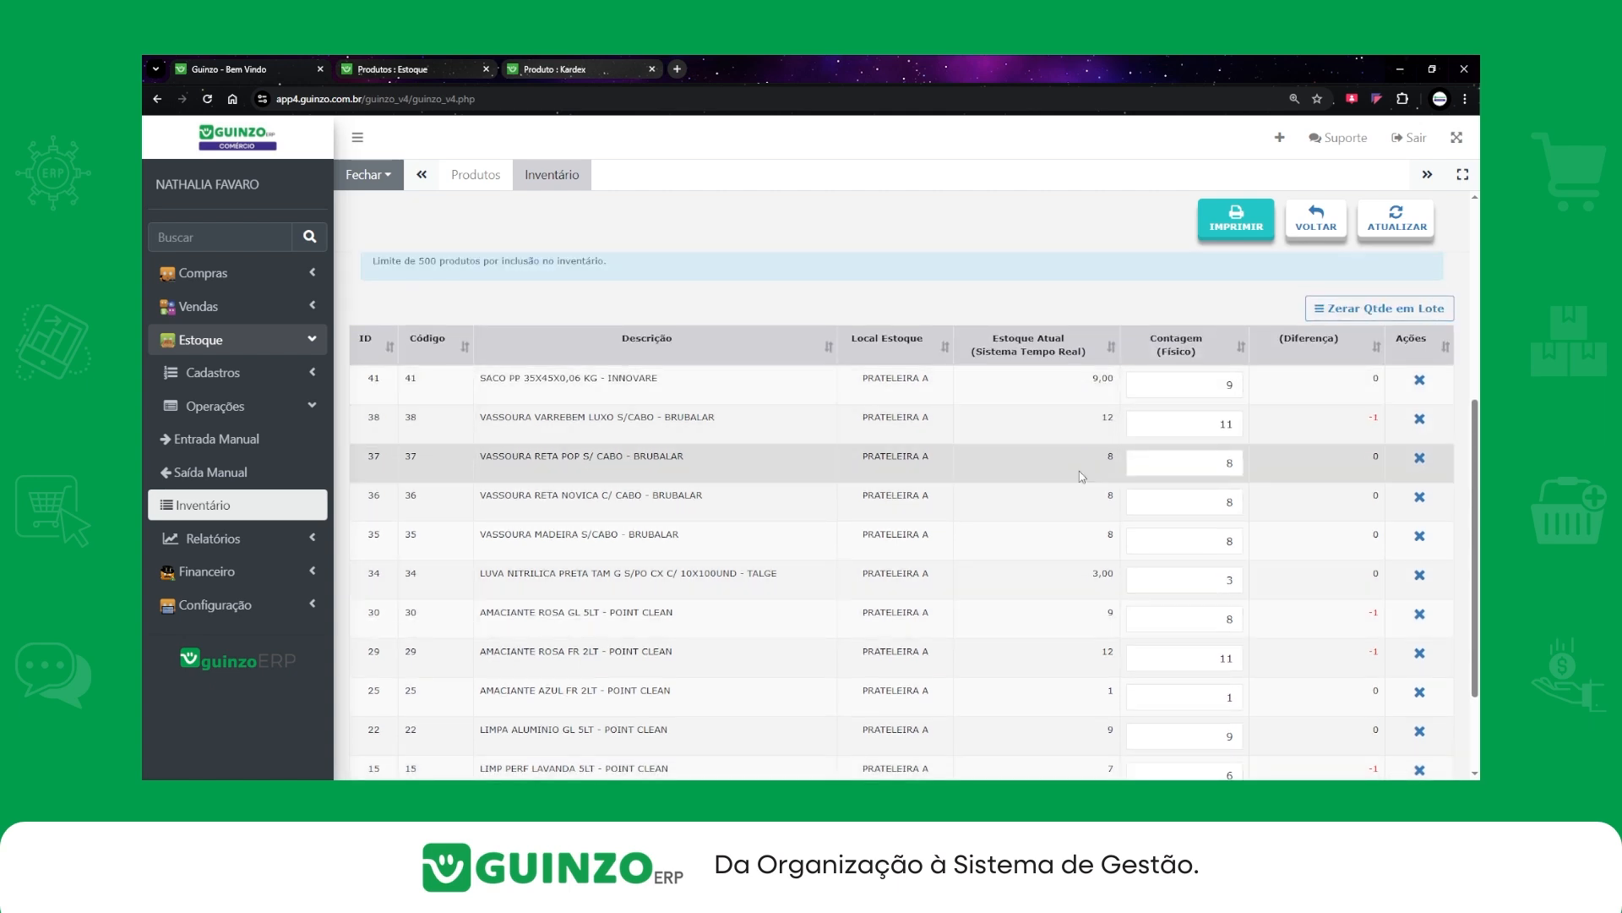
{"action": "scroll", "coordinate": [1042, 603], "scroll_direction": "down", "scroll_amount": 1}
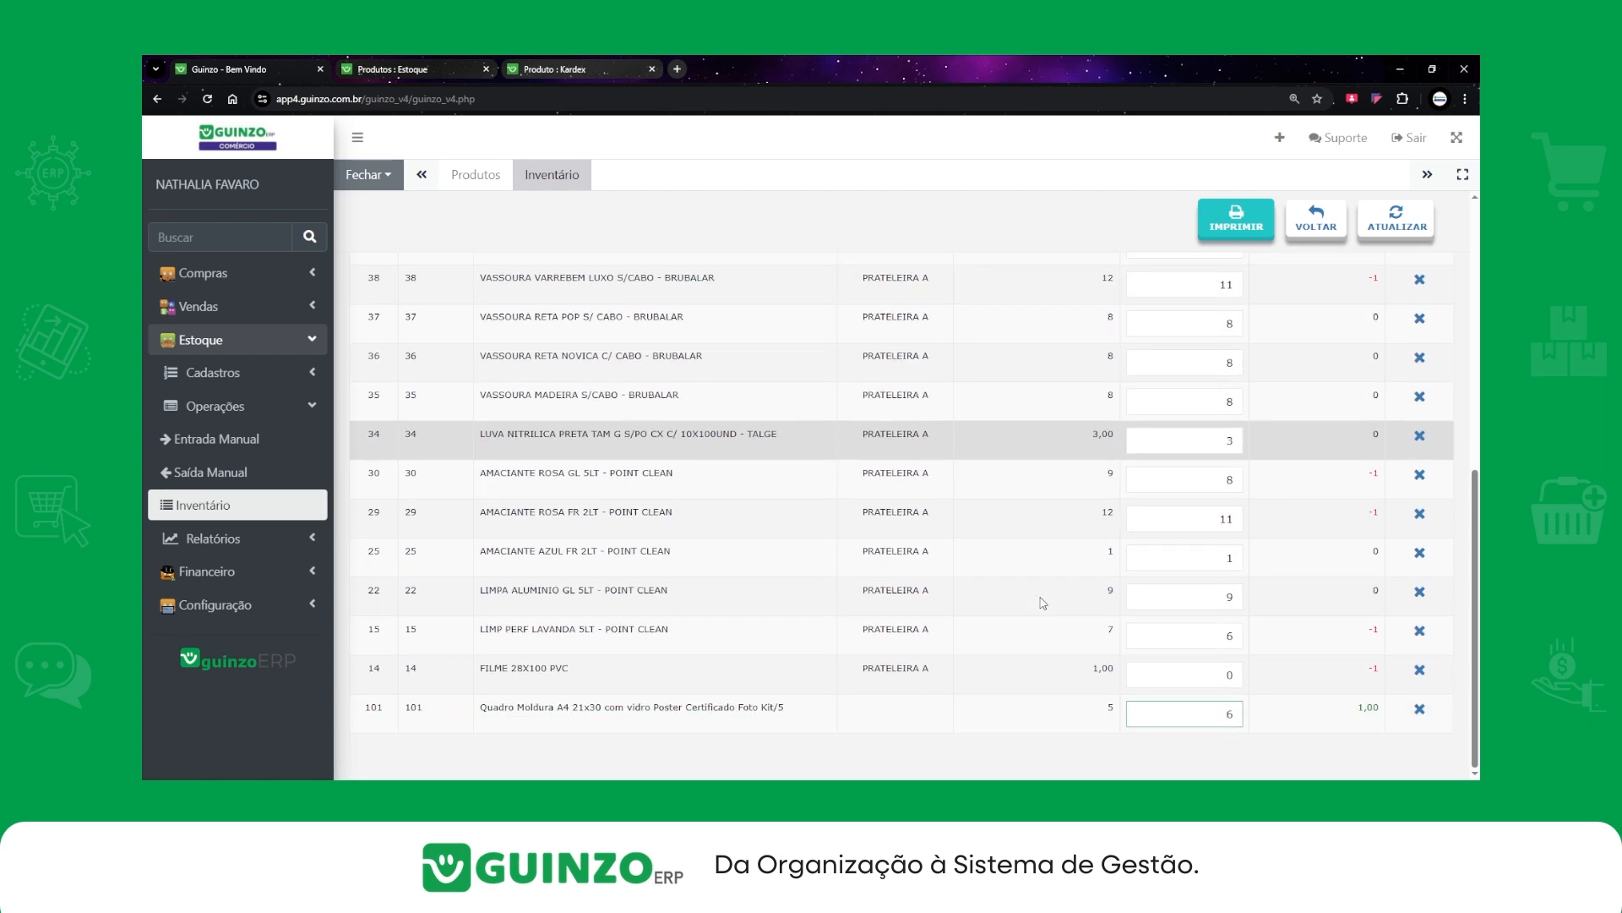
{"action": "scroll", "coordinate": [1332, 541], "scroll_direction": "up", "scroll_amount": 2}
{"action": "scroll", "coordinate": [1331, 539], "scroll_direction": "up", "scroll_amount": 4}
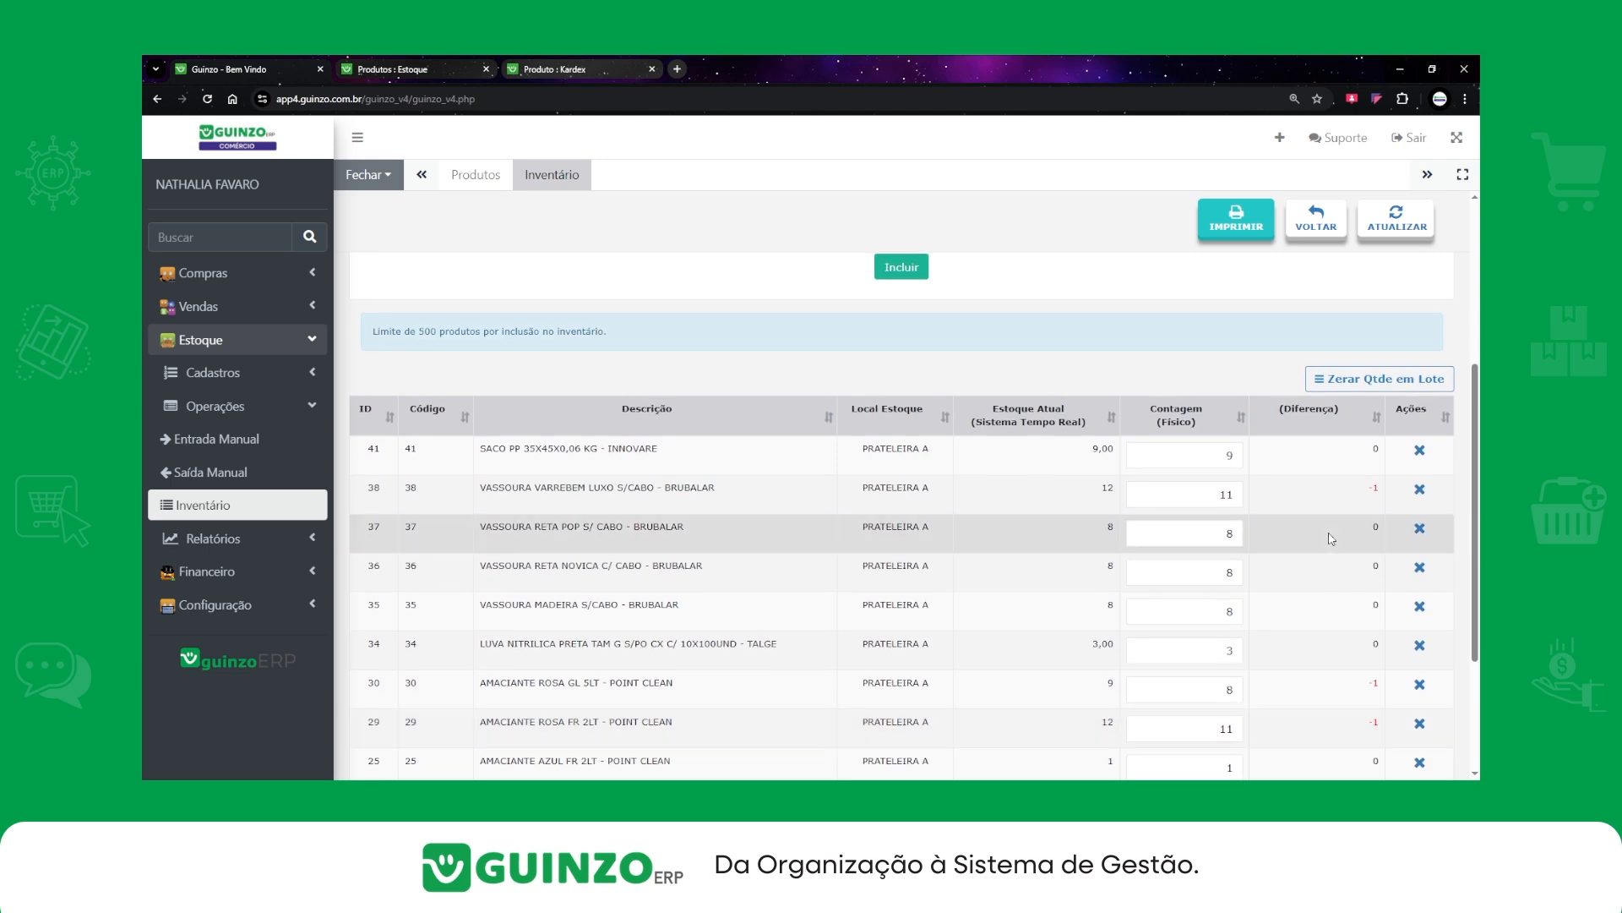
{"action": "left_click", "coordinate": [438, 343]}
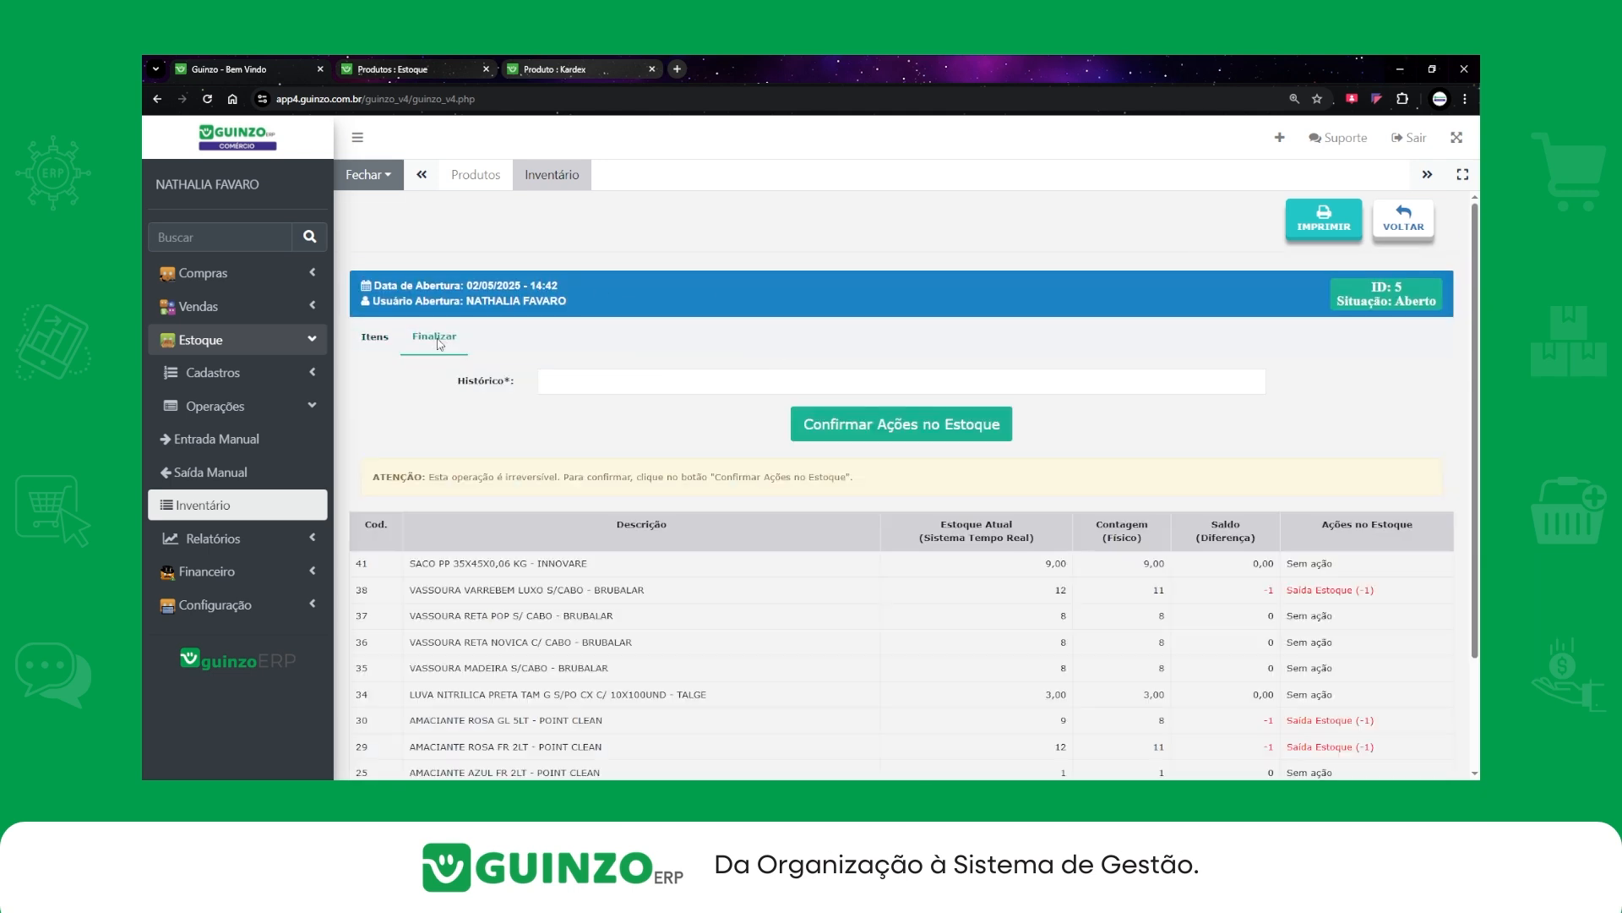
{"action": "left_click", "coordinate": [701, 388]}
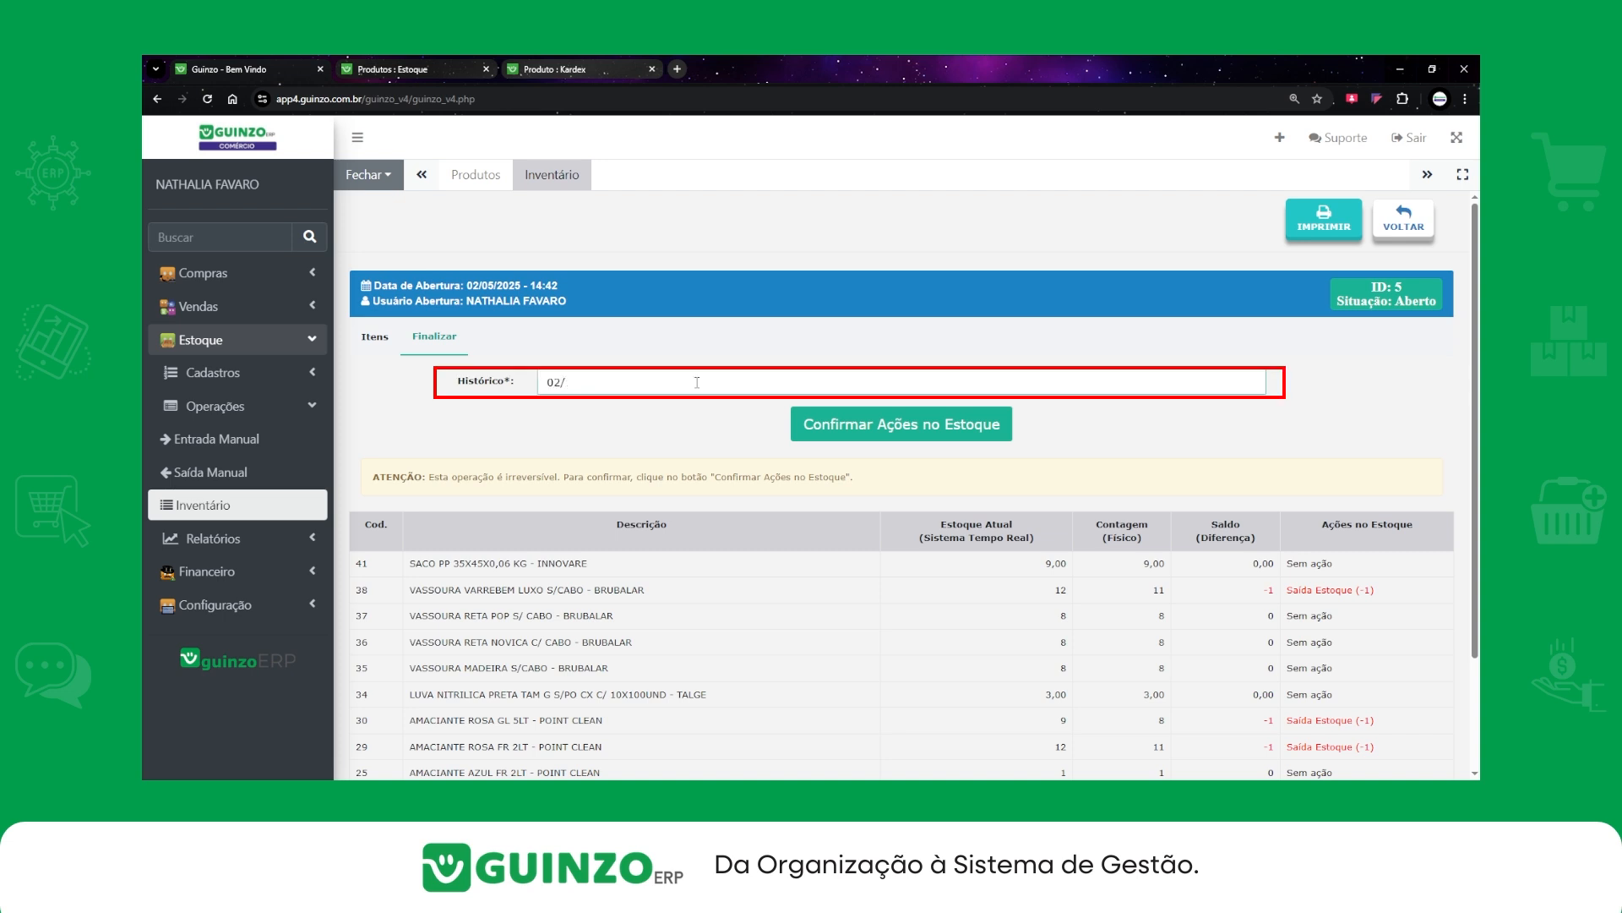
{"action": "type", "text": "INVENTARIO"}
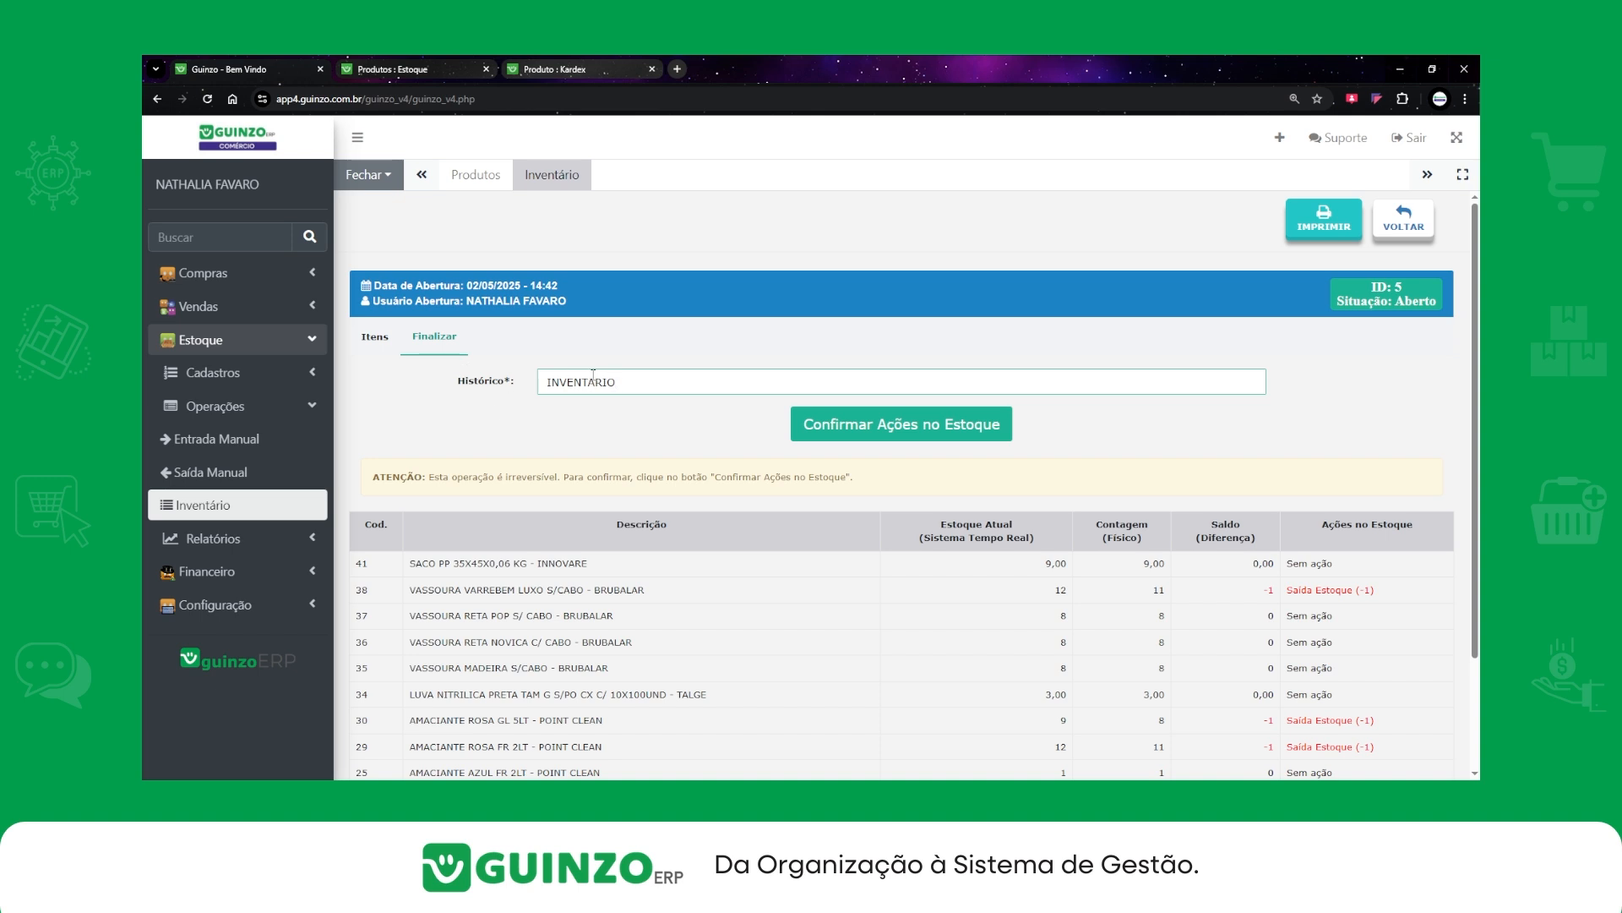
Check the planned stock actions for all products and confirm them to finalize the inventory
{"action": "scroll", "coordinate": [594, 375], "scroll_direction": "down", "scroll_amount": 3}
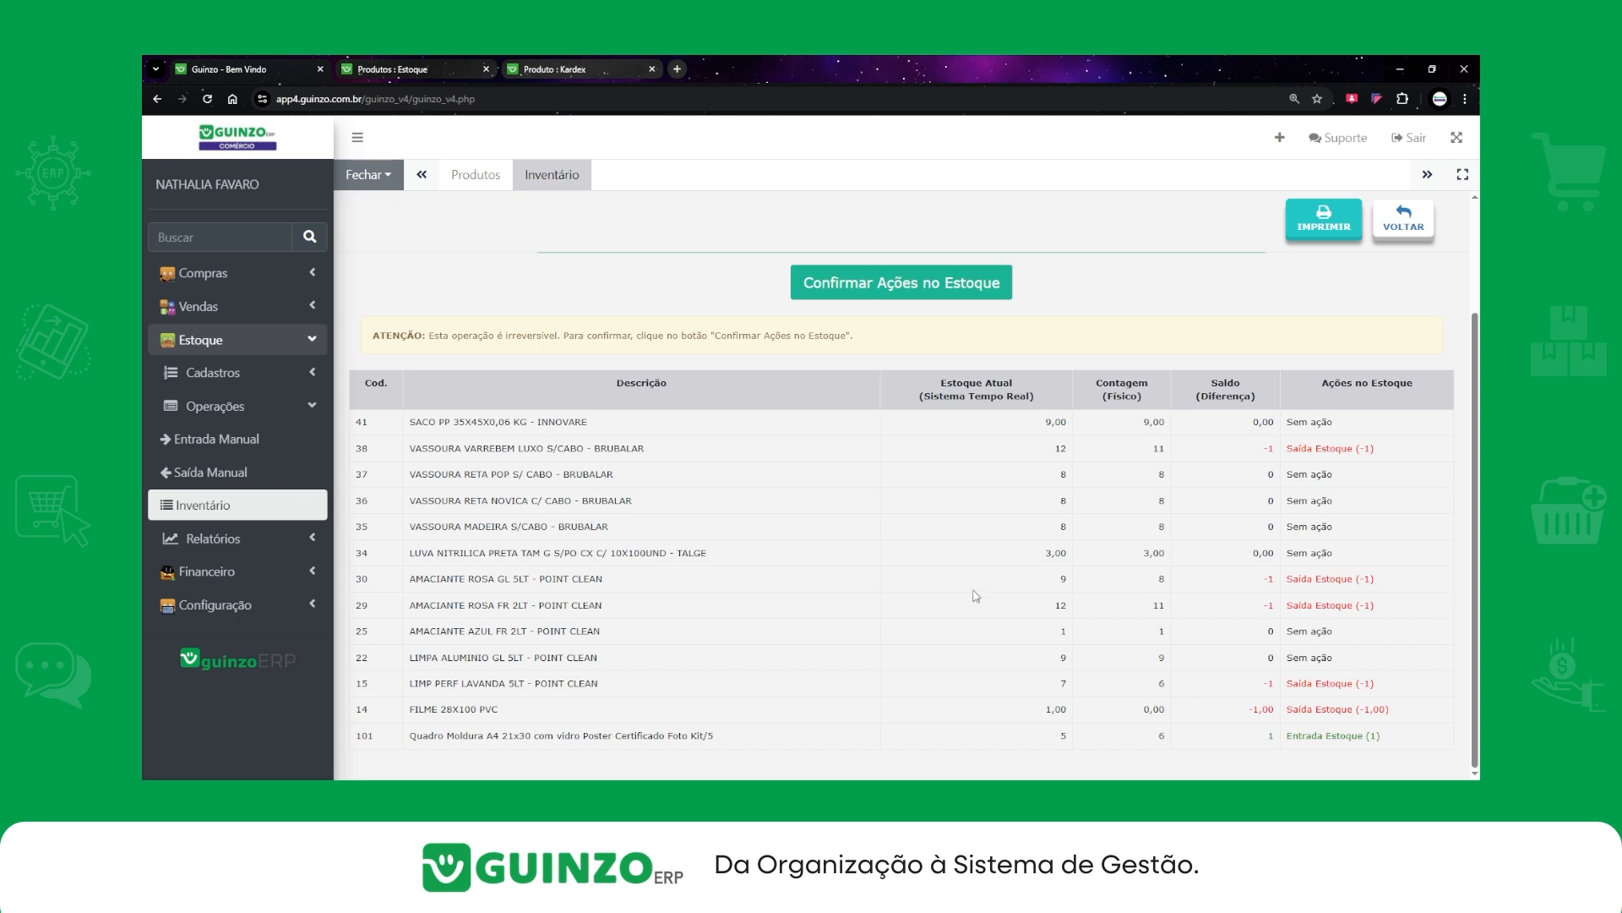
{"action": "scroll", "coordinate": [974, 591], "scroll_direction": "up", "scroll_amount": 3}
{"action": "left_click", "coordinate": [932, 421]}
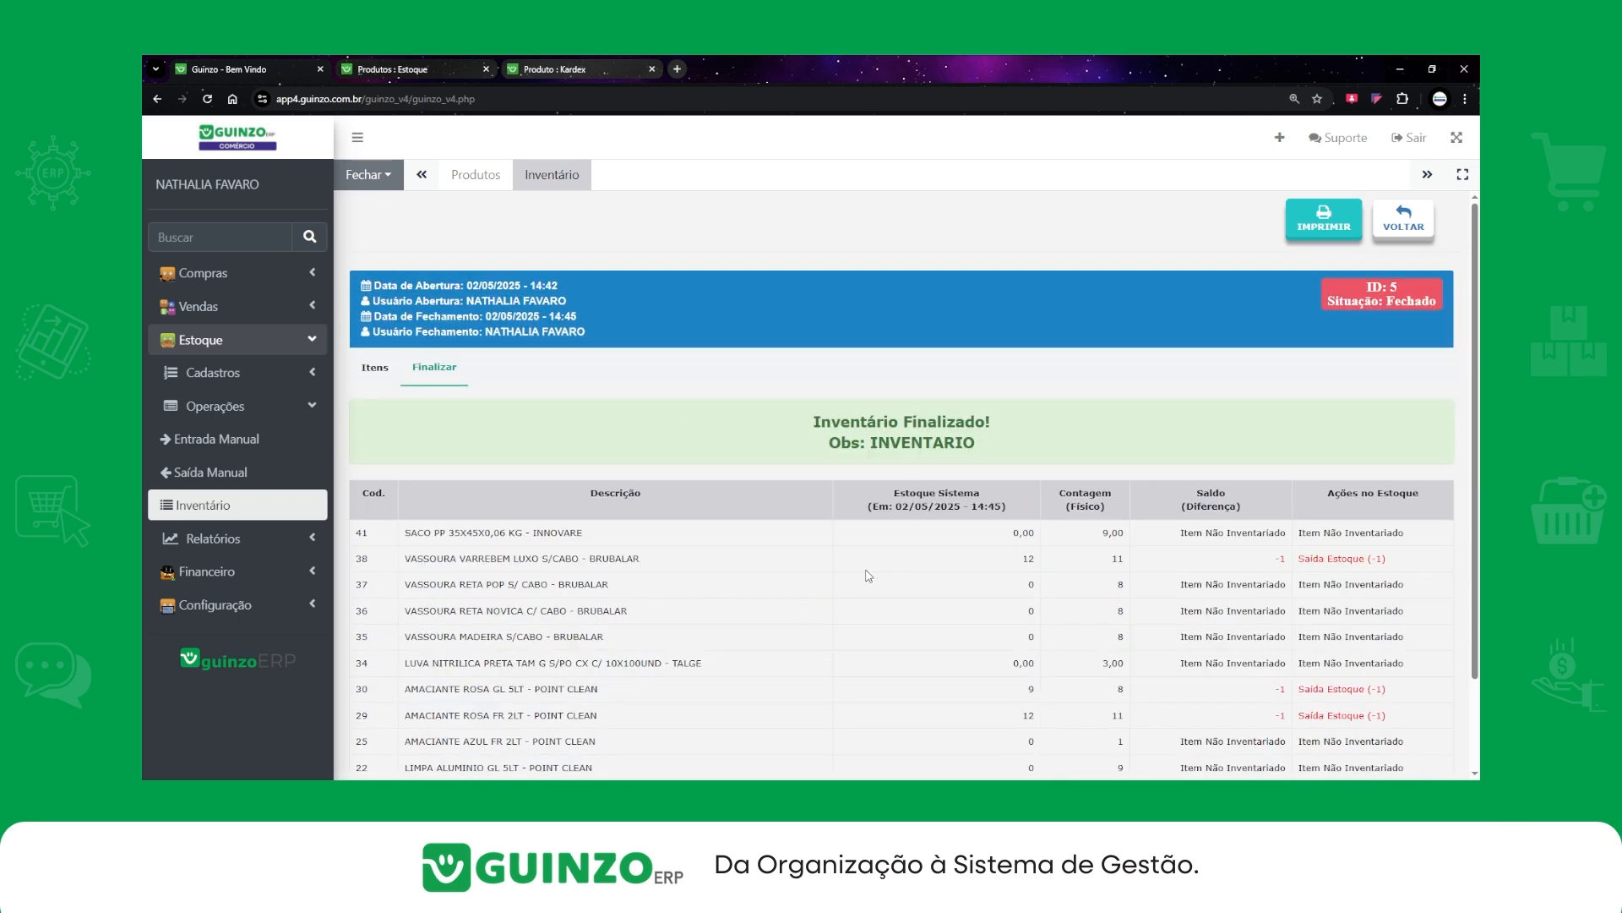
Examine the closed inventory's printable report, close it and return to the inventory search list
{"action": "scroll", "coordinate": [869, 575], "scroll_direction": "down", "scroll_amount": 2}
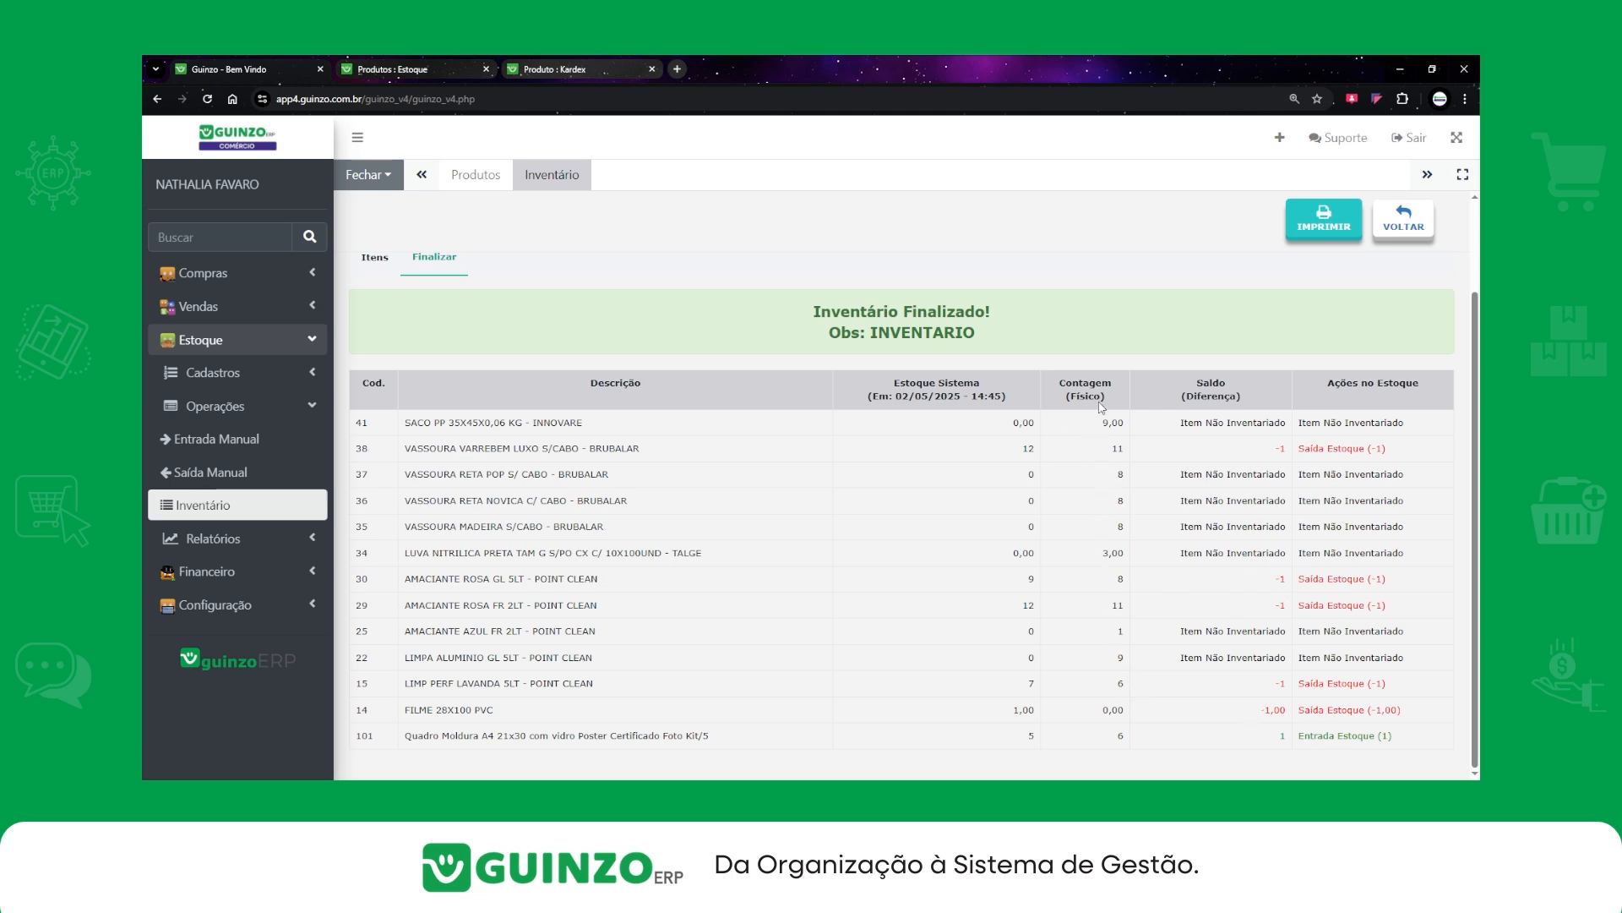
{"action": "scroll", "coordinate": [1136, 499], "scroll_direction": "up", "scroll_amount": 2}
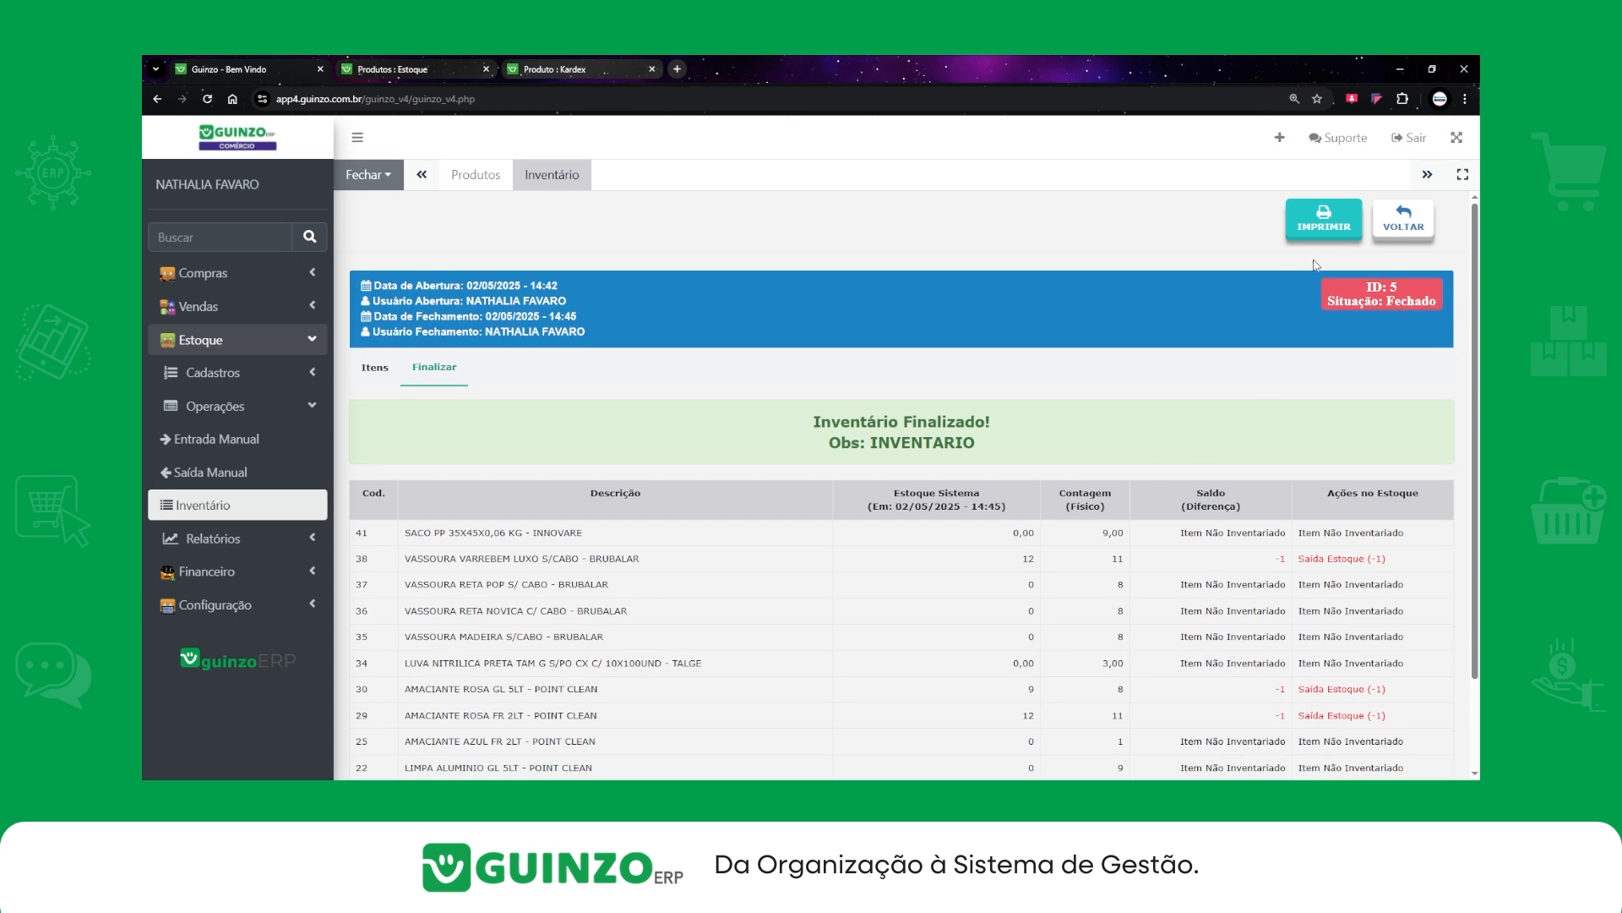
{"action": "left_click", "coordinate": [1320, 230]}
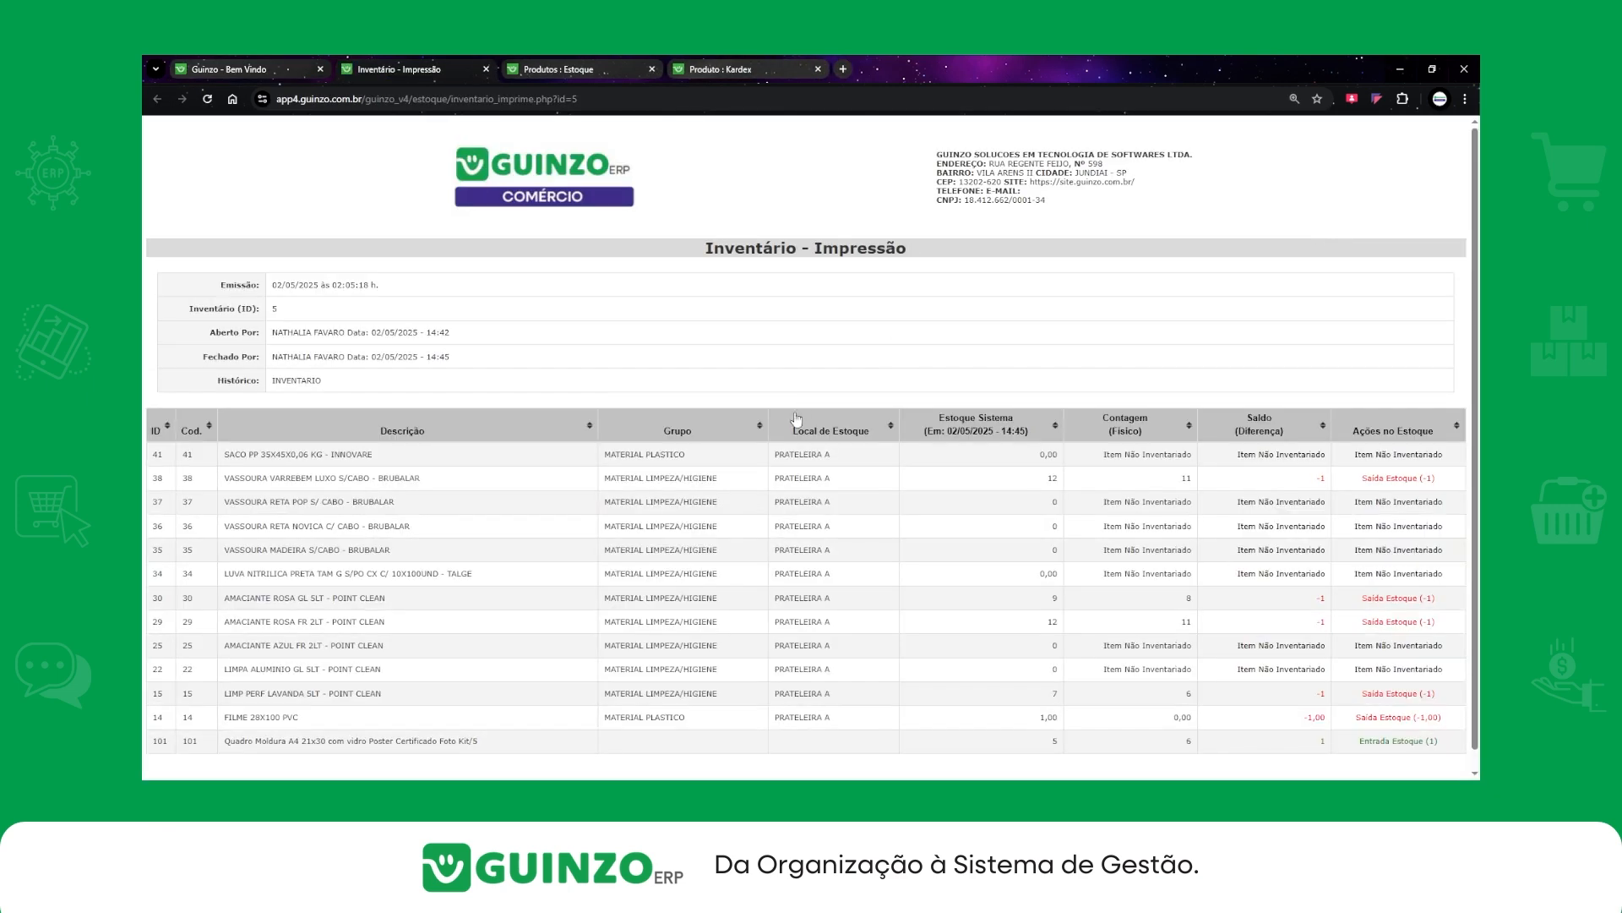
{"action": "scroll", "coordinate": [1096, 443], "scroll_direction": "down", "scroll_amount": 1}
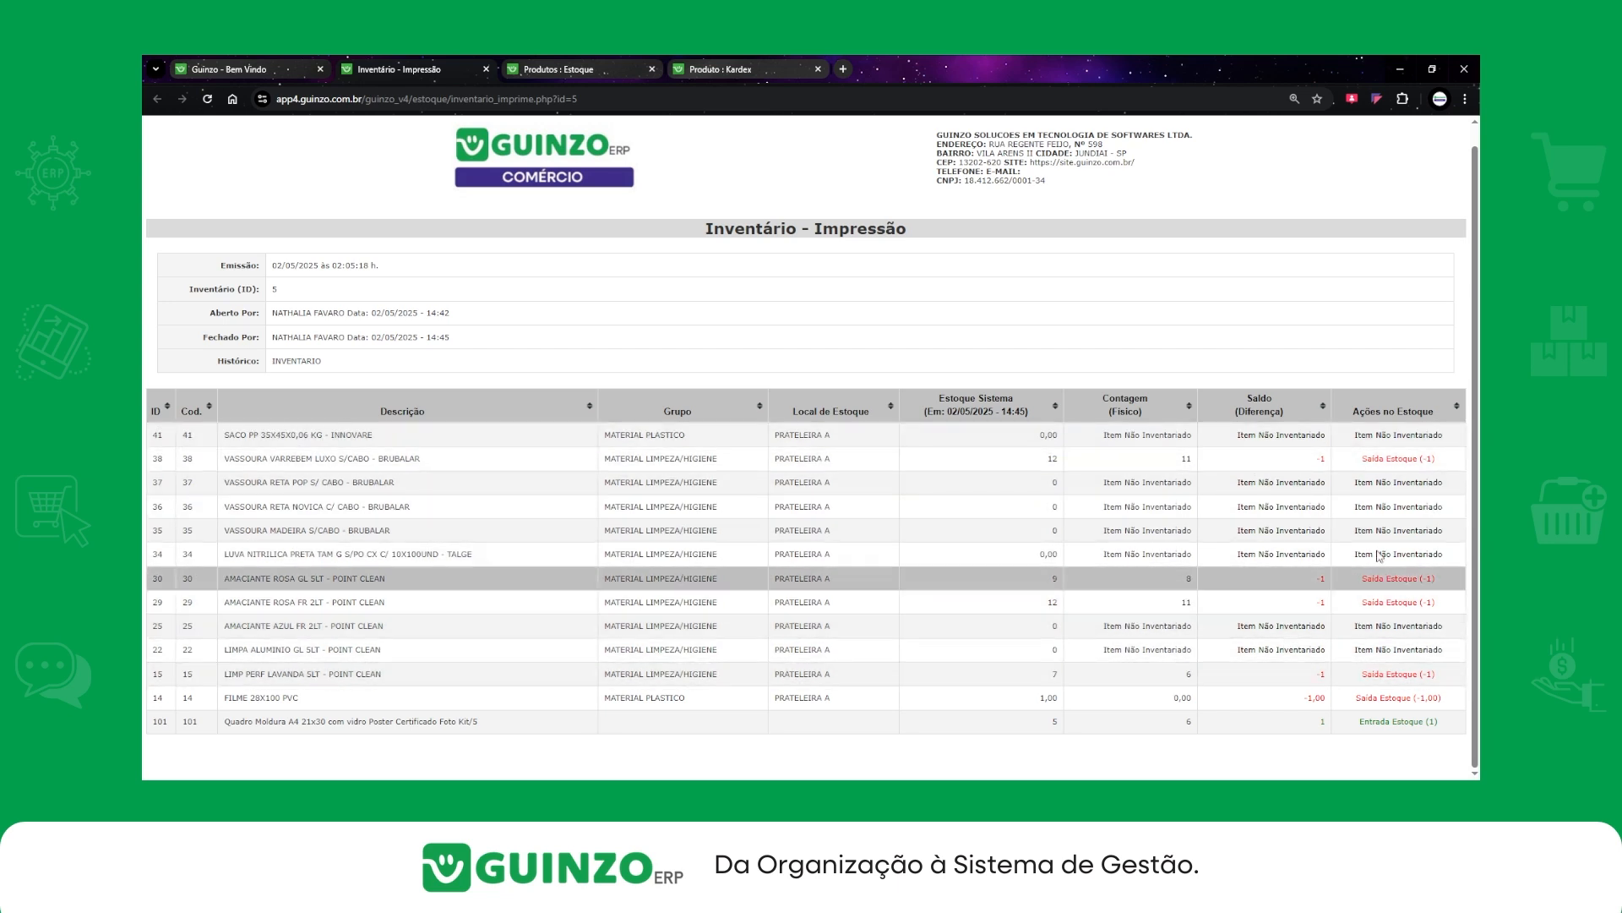
{"action": "left_click", "coordinate": [487, 70]}
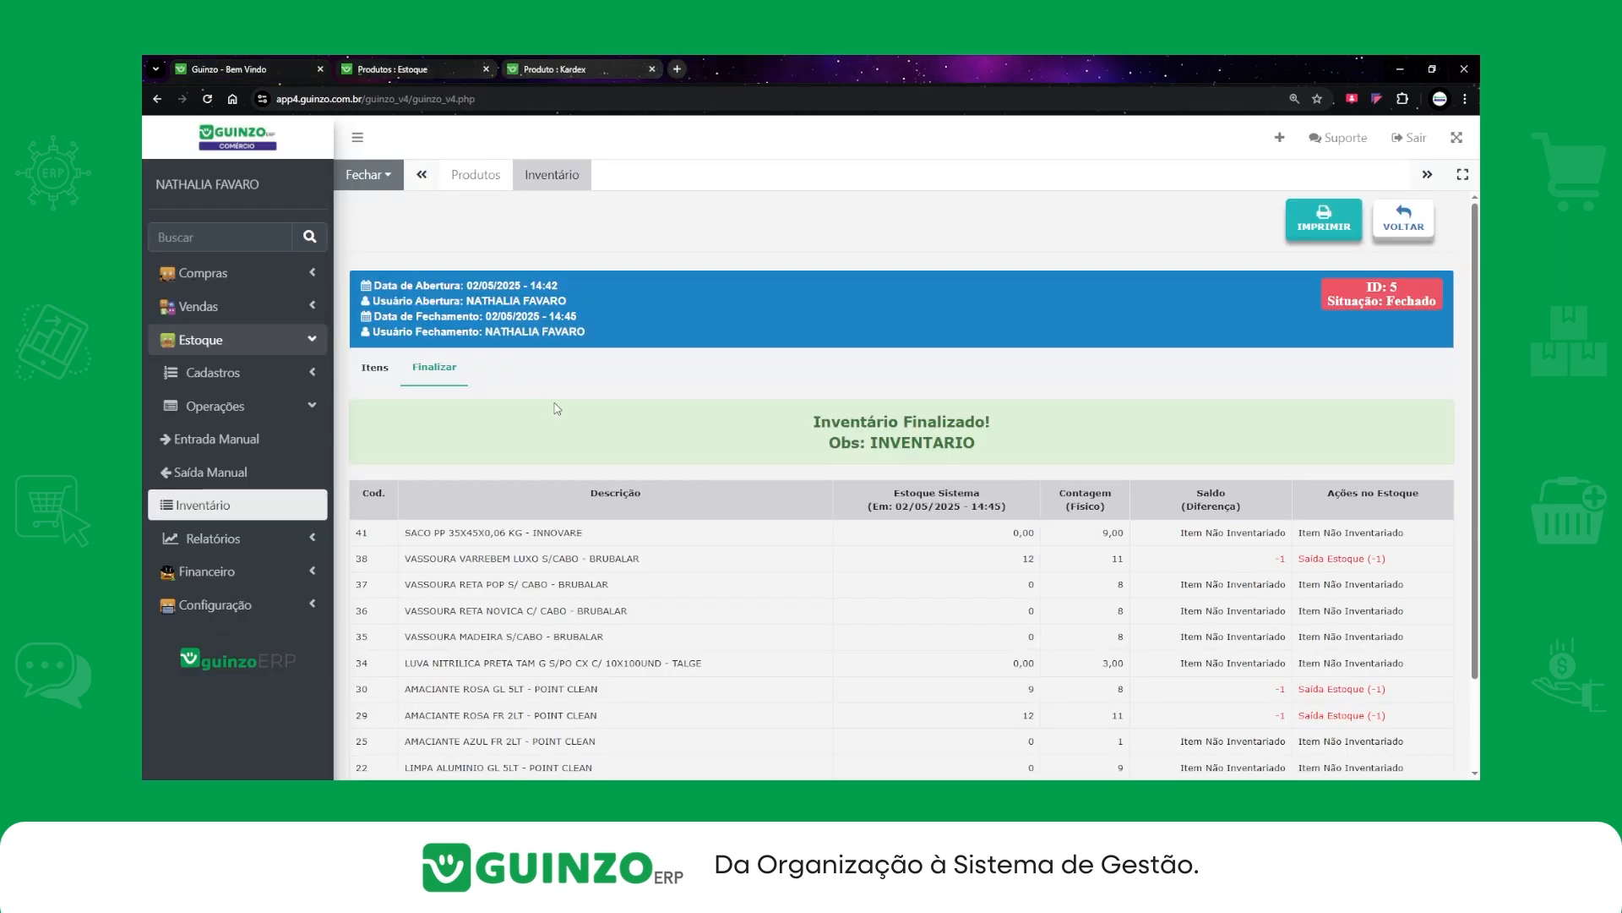
{"action": "left_click", "coordinate": [1398, 217]}
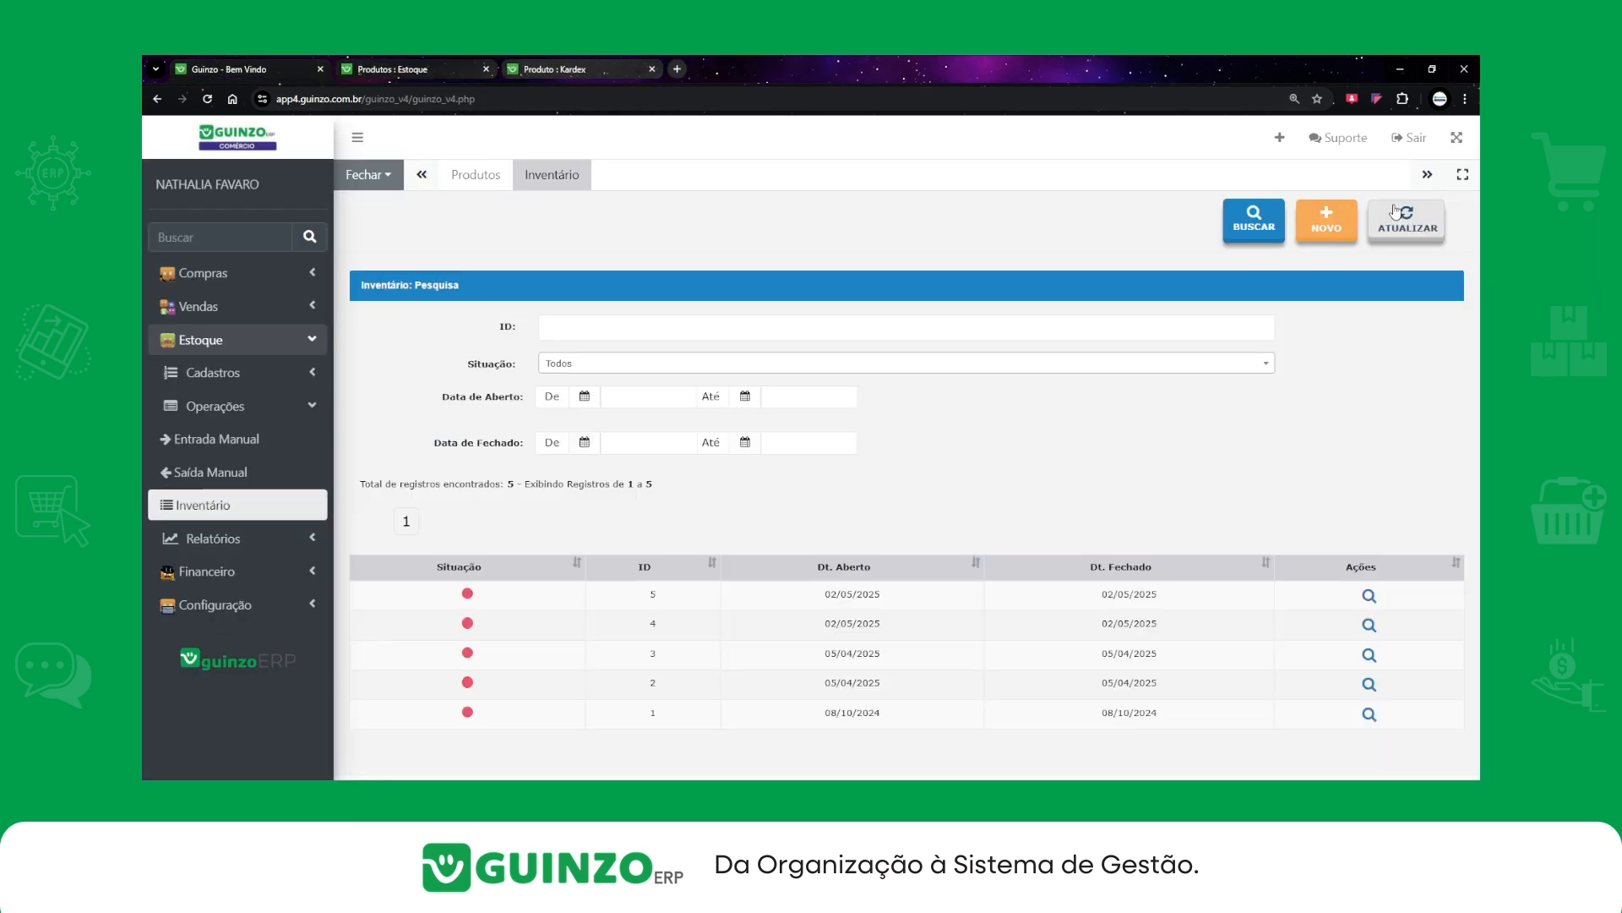